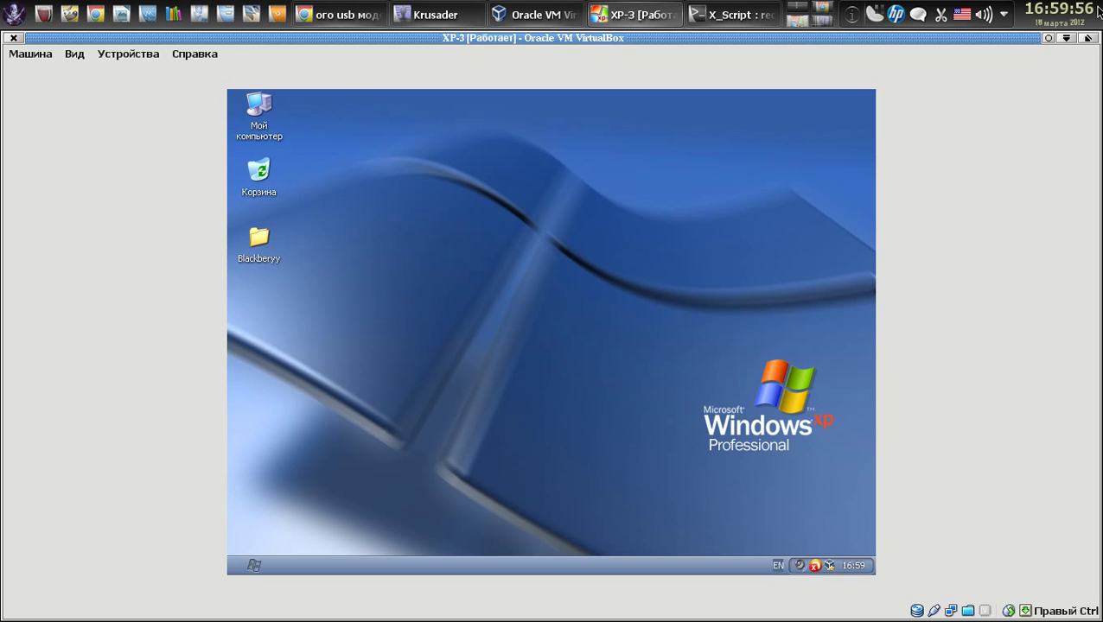
# Open the System (Система) properties of the Windows XP machine and highlight the product ID in the general information
pyautogui.moveTo(1098, 10)
pyautogui.click(253, 566)
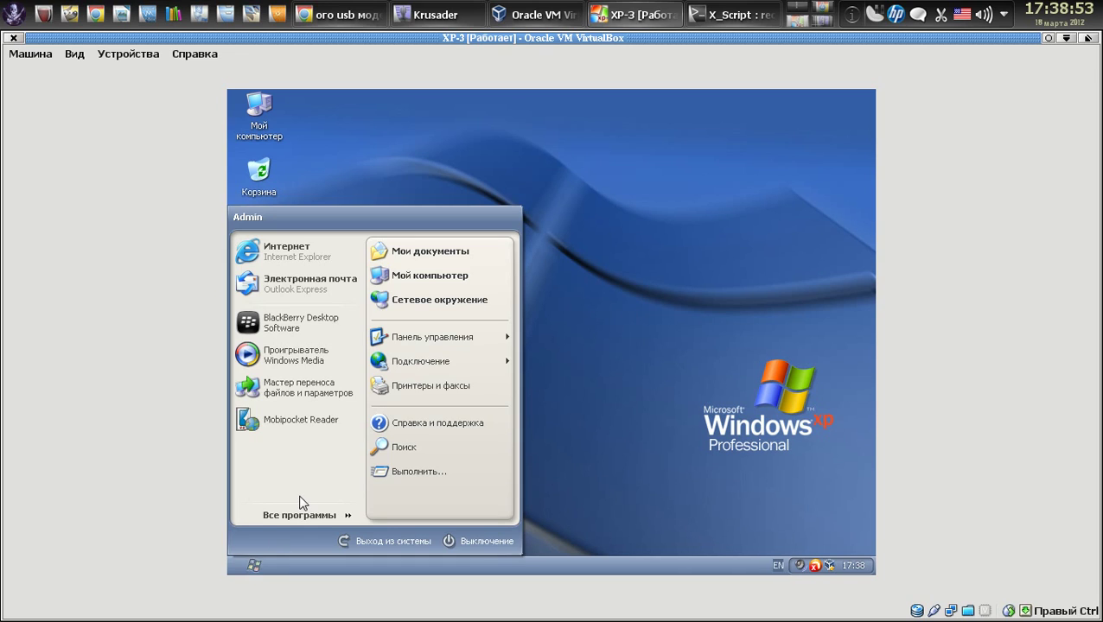
pyautogui.click(254, 567)
pyautogui.click(254, 567)
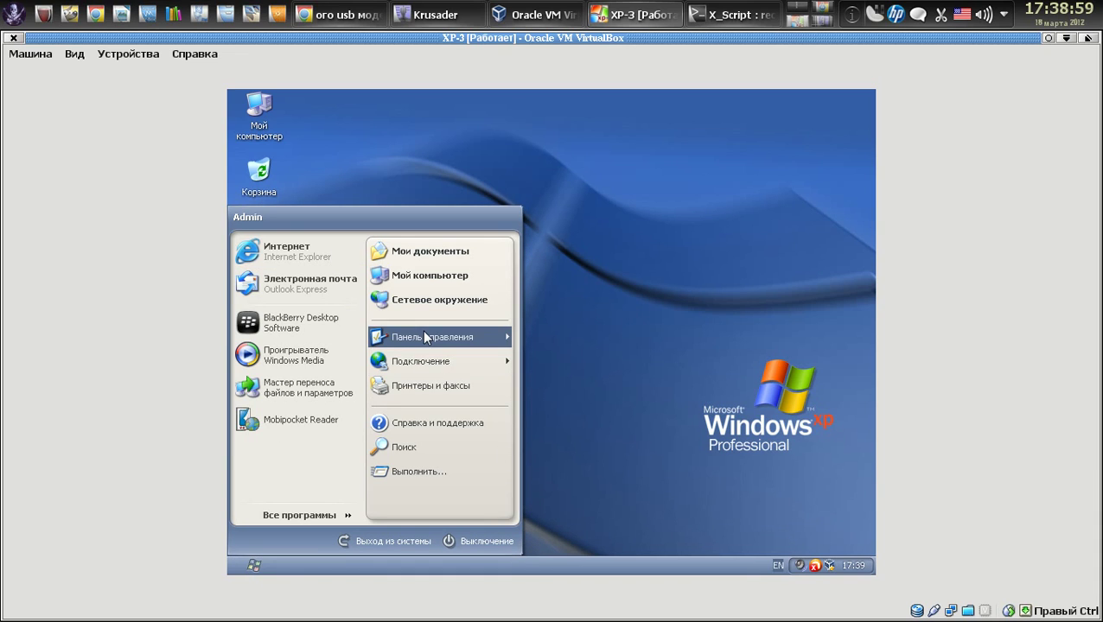
pyautogui.moveTo(424, 332)
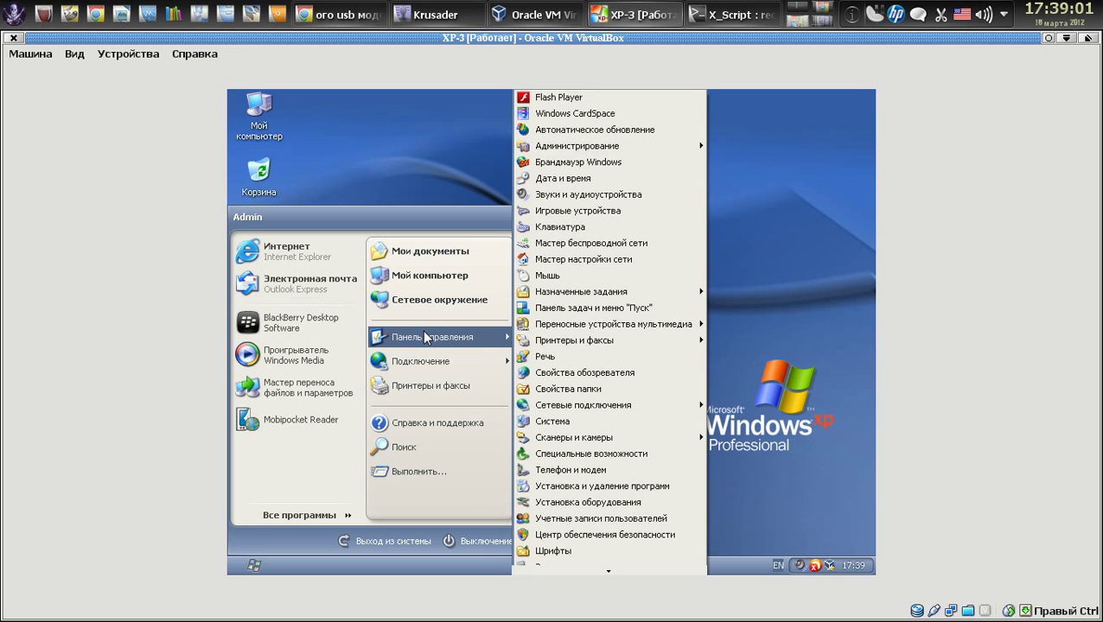
pyautogui.click(569, 423)
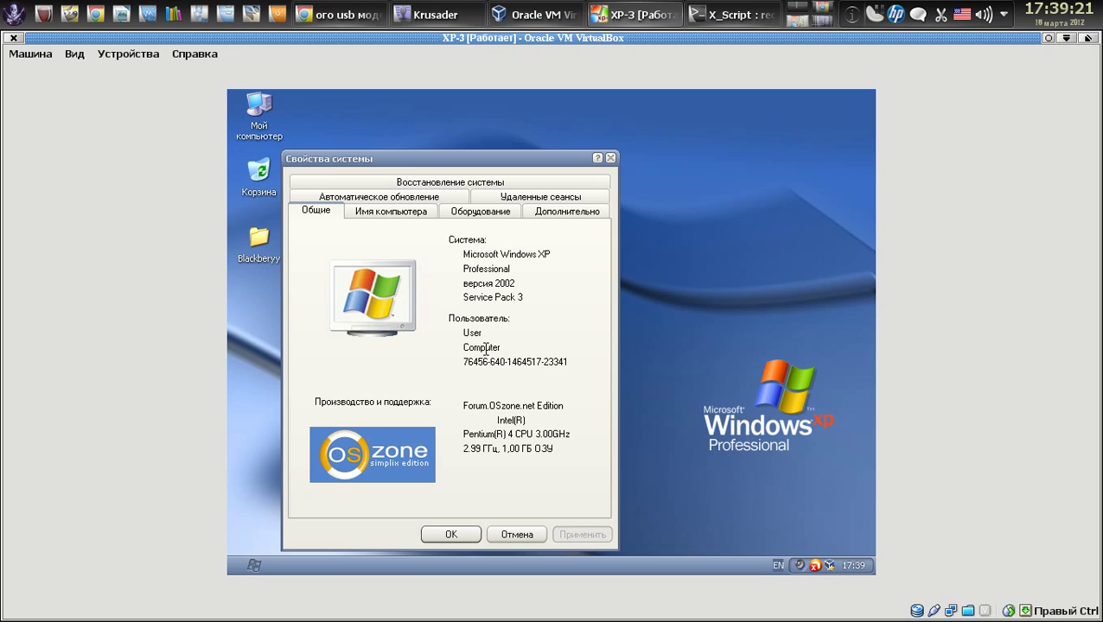
pyautogui.moveTo(467, 361); pyautogui.dragTo(581, 379)
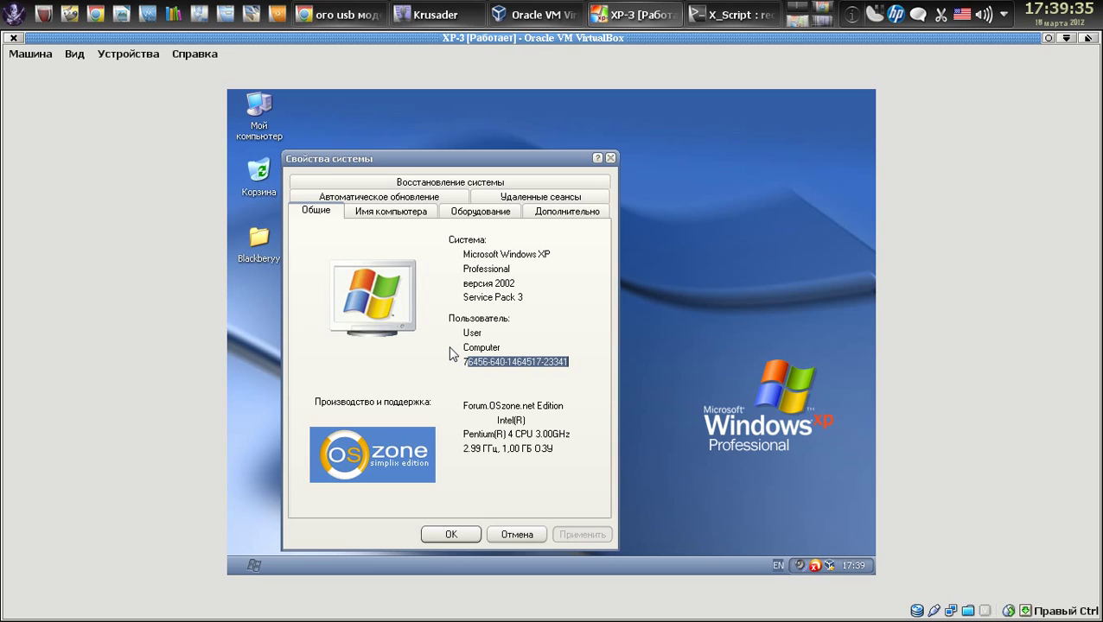
# View the computer name settings, and open Device Manager (Диспетчер устройств) from the hardware settings
pyautogui.click(395, 212)
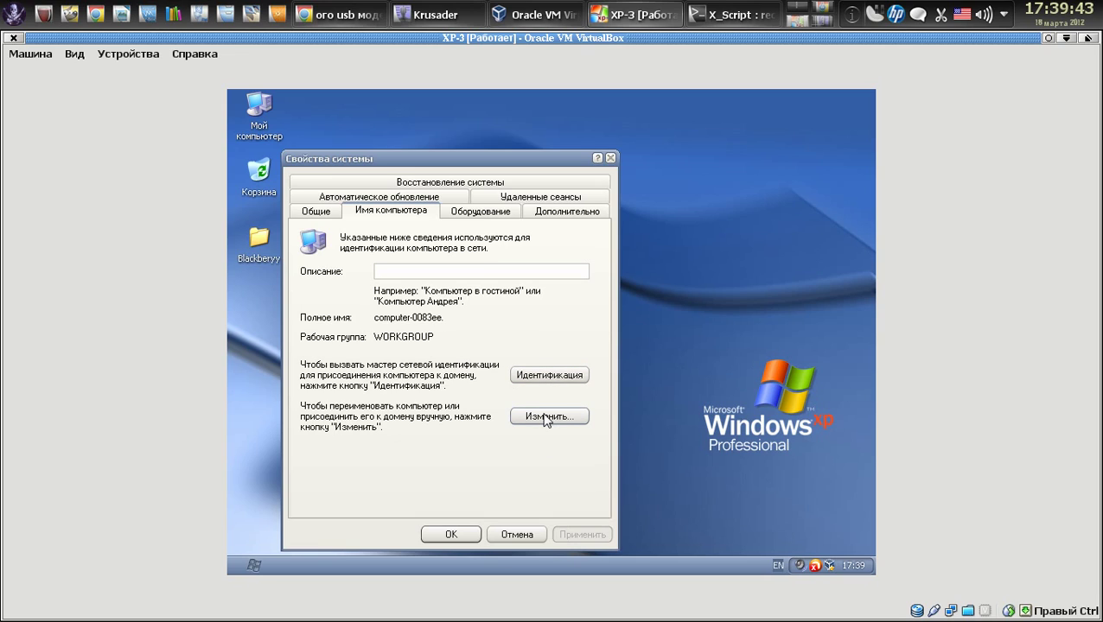
pyautogui.click(486, 215)
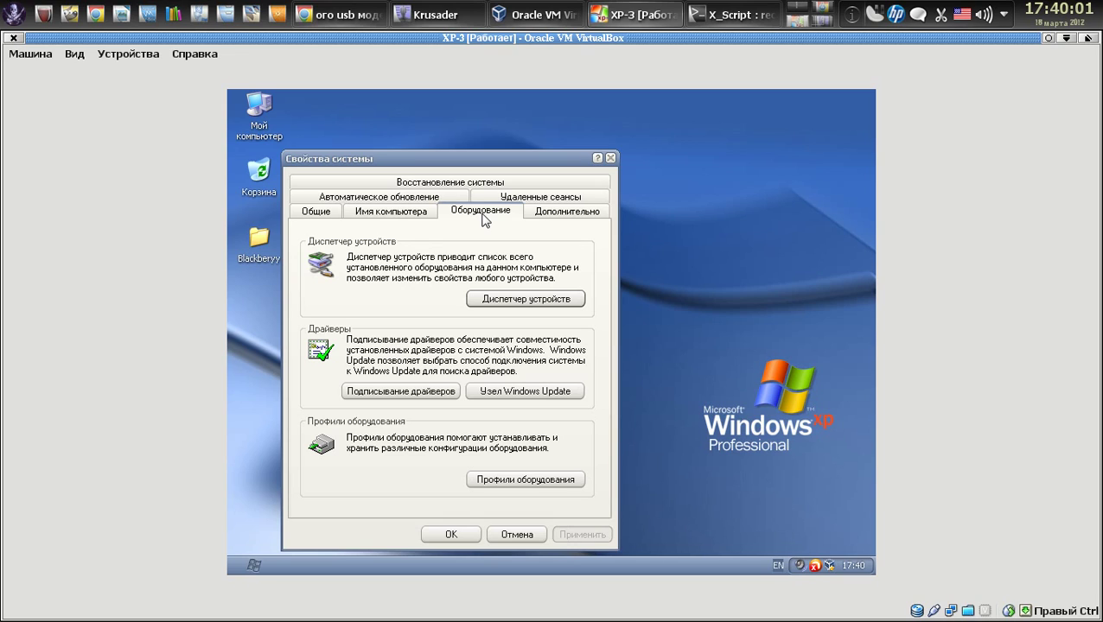
pyautogui.click(499, 302)
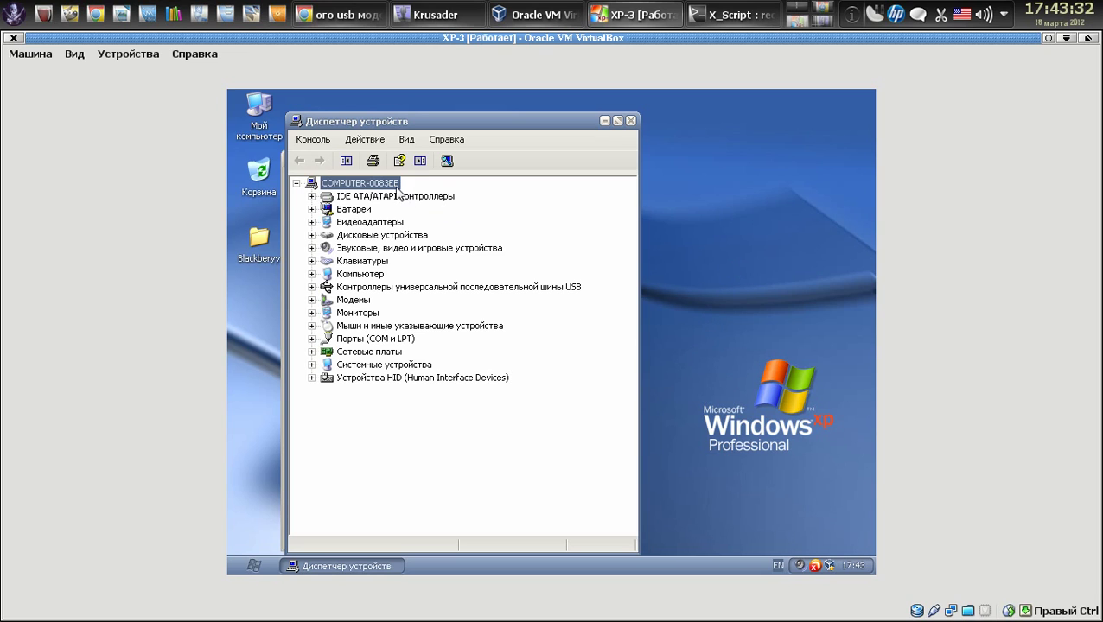
# Examine the devices under IDE ATA/ATAPI controllers, batteries, video adapters, disk drives, and sound, video and game devices, collapsing each category after viewing
pyautogui.click(312, 196)
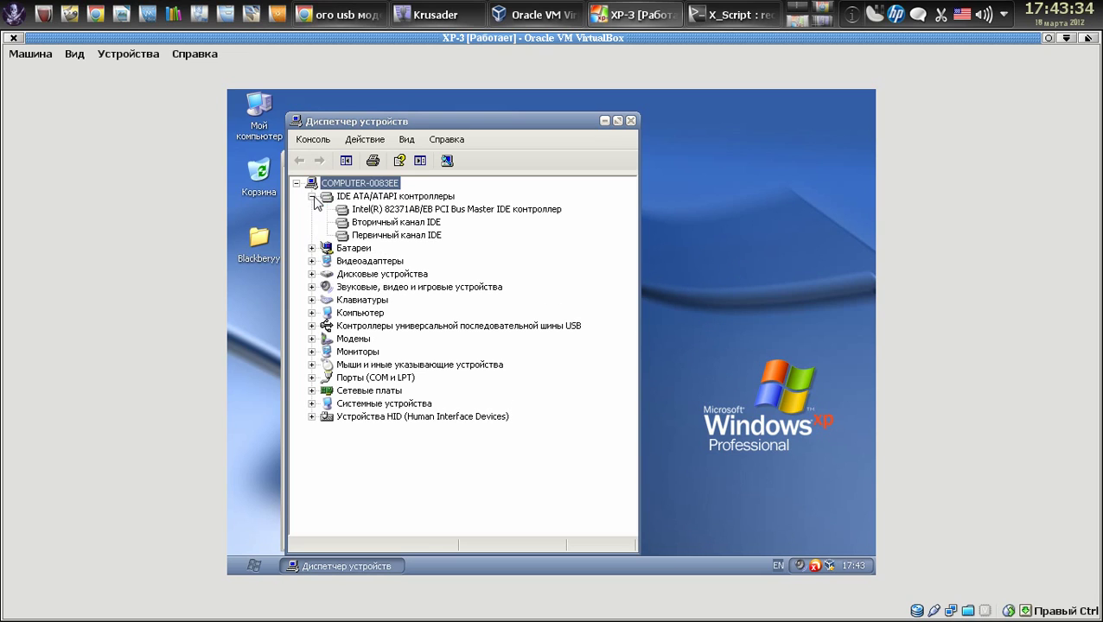
pyautogui.click(312, 197)
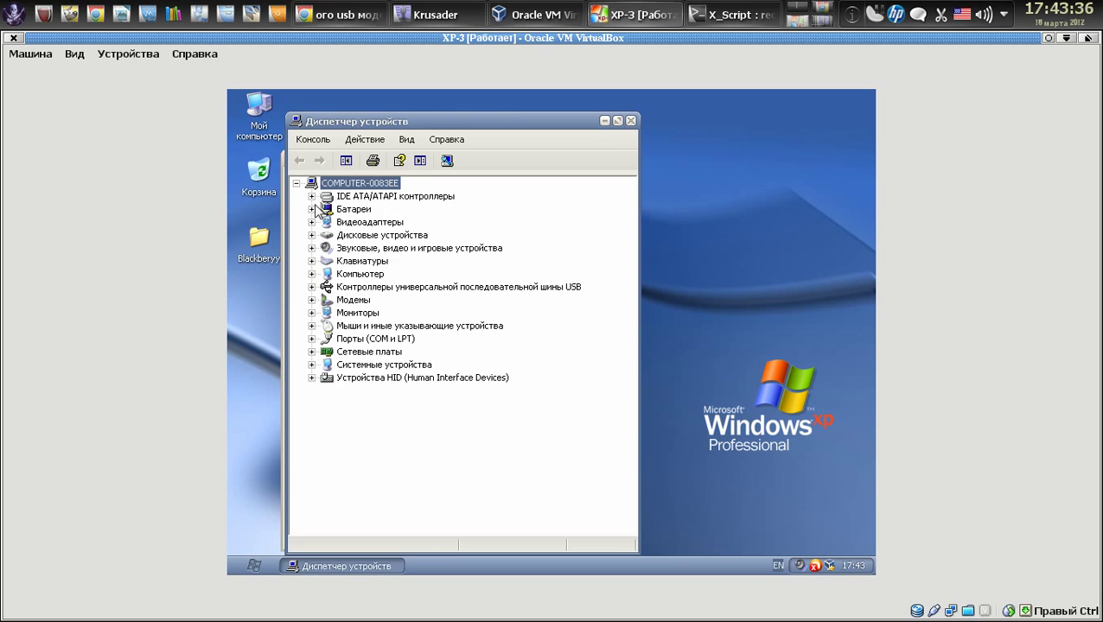
pyautogui.click(312, 209)
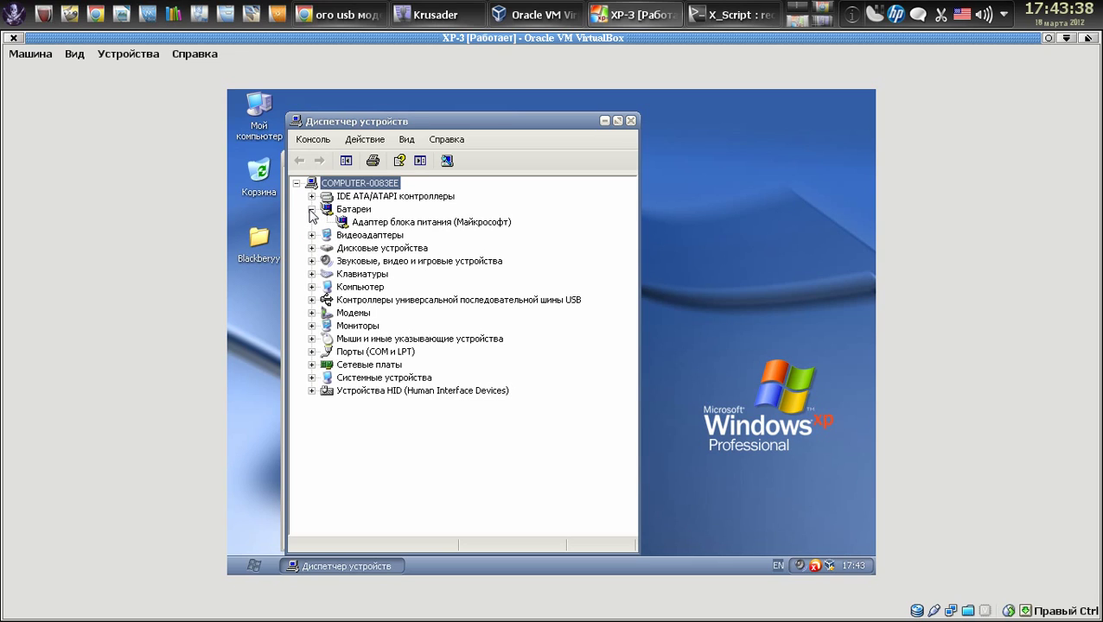
pyautogui.click(311, 210)
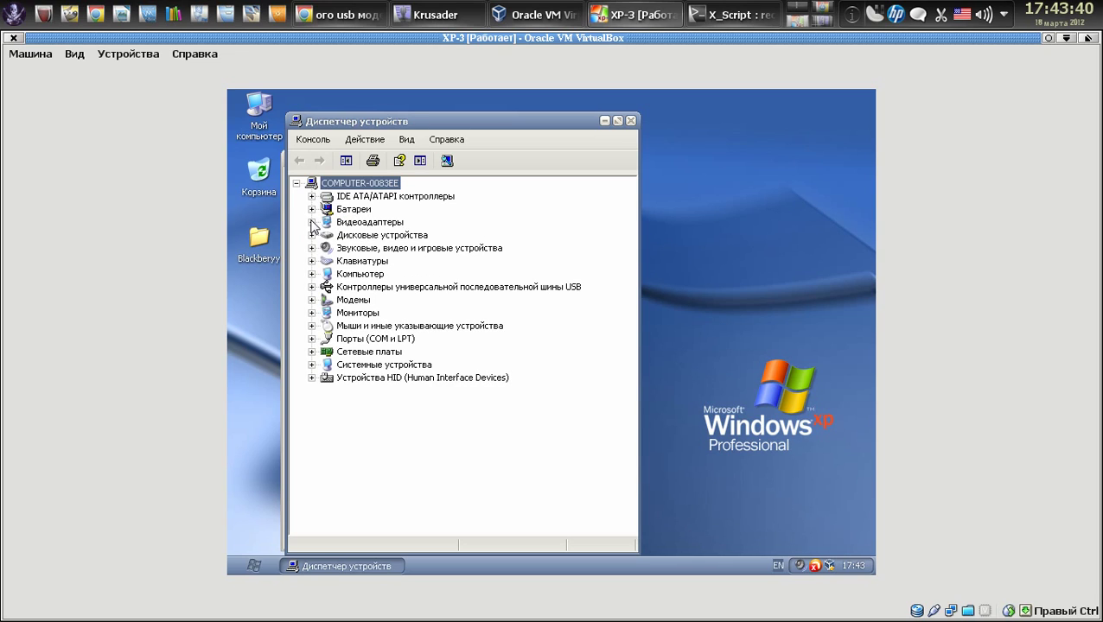
pyautogui.click(312, 222)
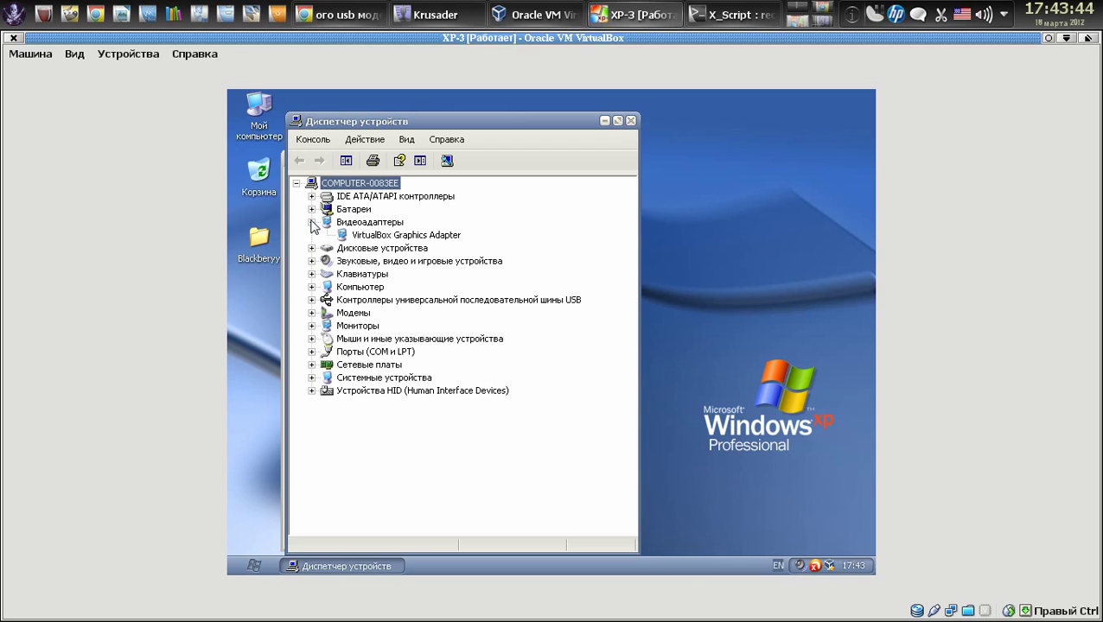
pyautogui.click(311, 222)
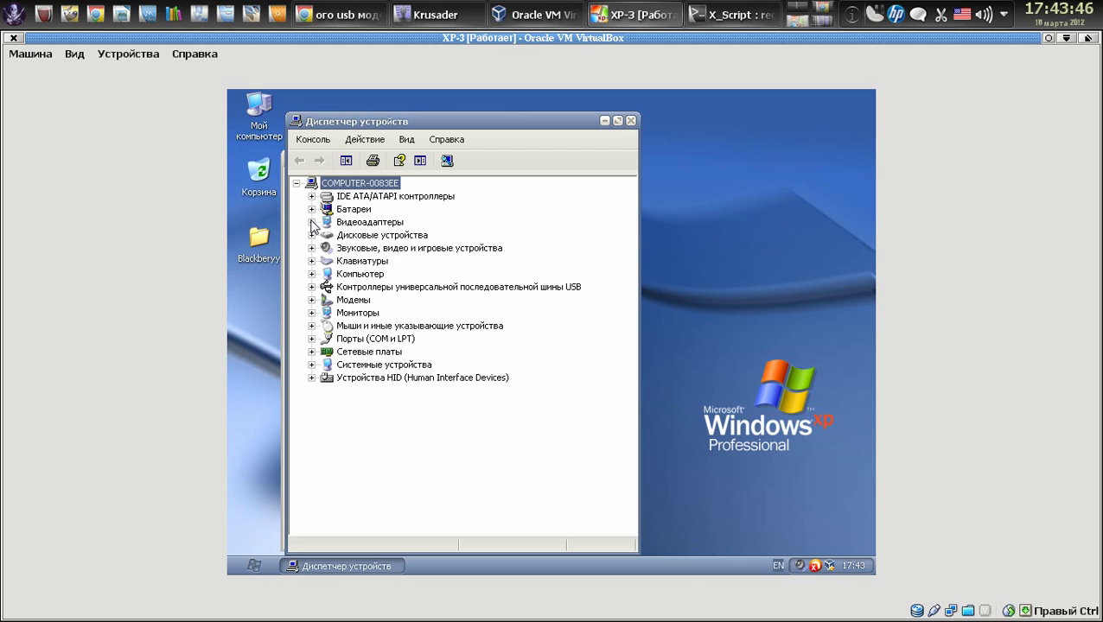
pyautogui.click(312, 235)
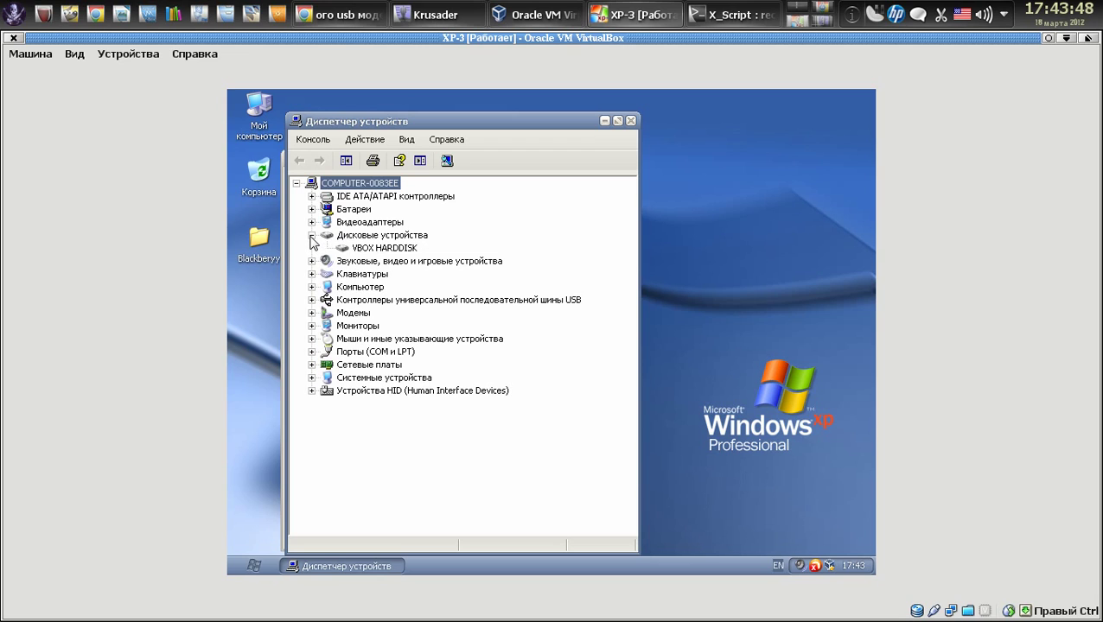
pyautogui.click(311, 235)
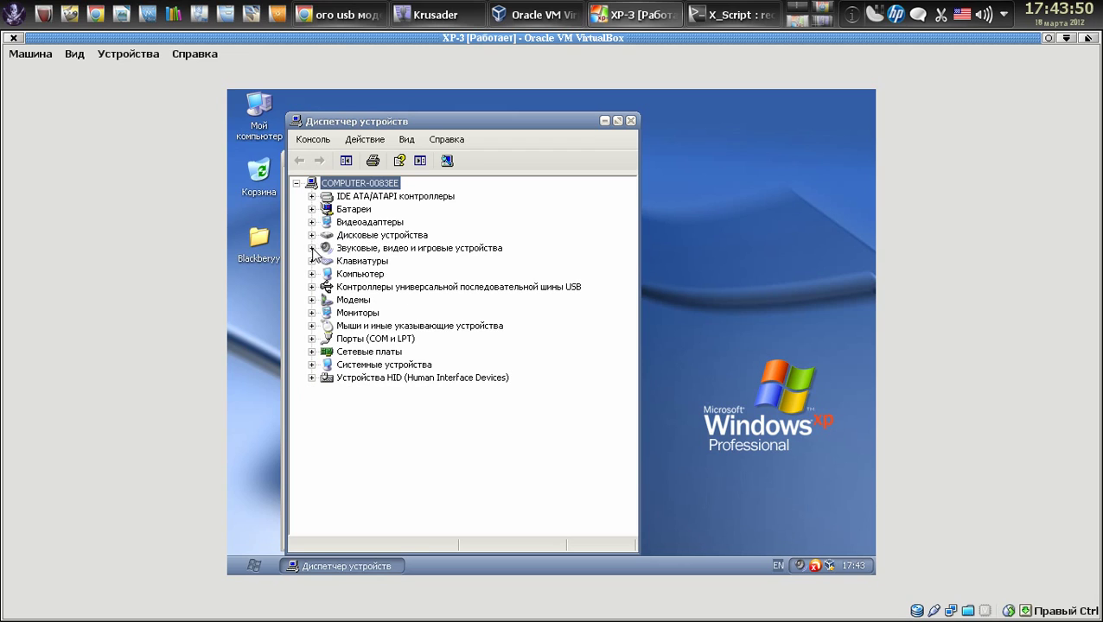
pyautogui.click(311, 248)
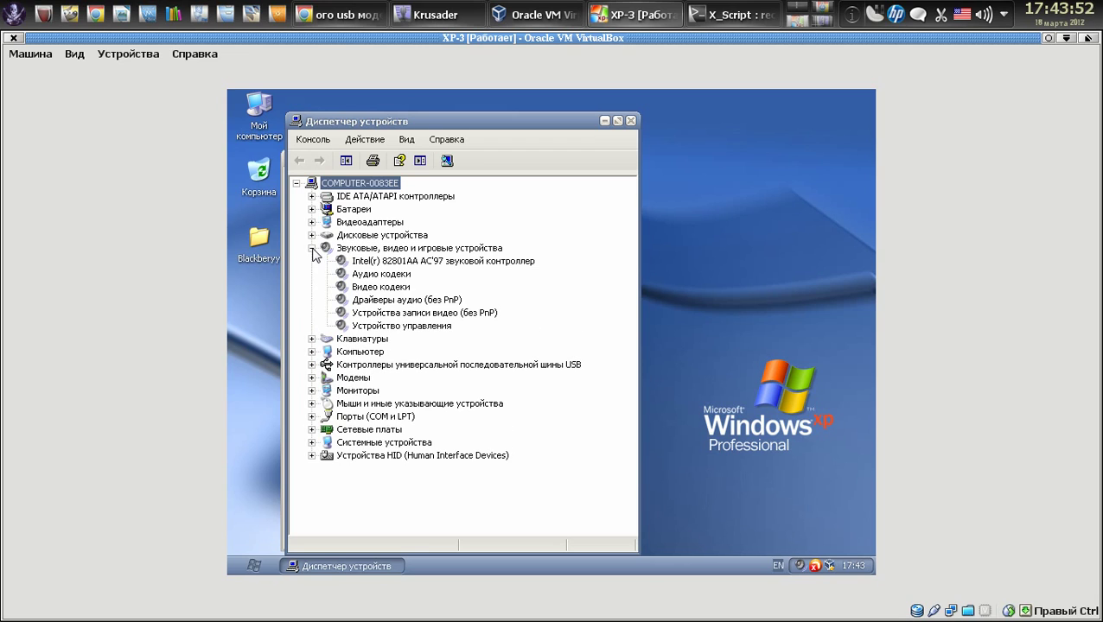
pyautogui.click(311, 248)
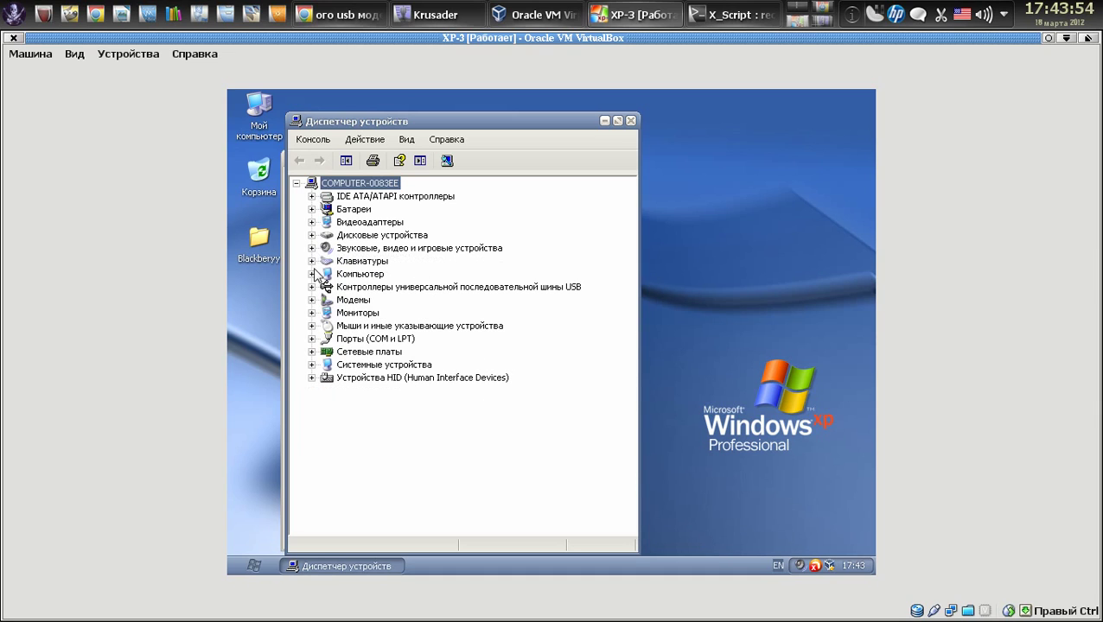
# Examine the devices under keyboards, computer, USB controllers, modems and monitors, collapsing each category after viewing
pyautogui.click(311, 261)
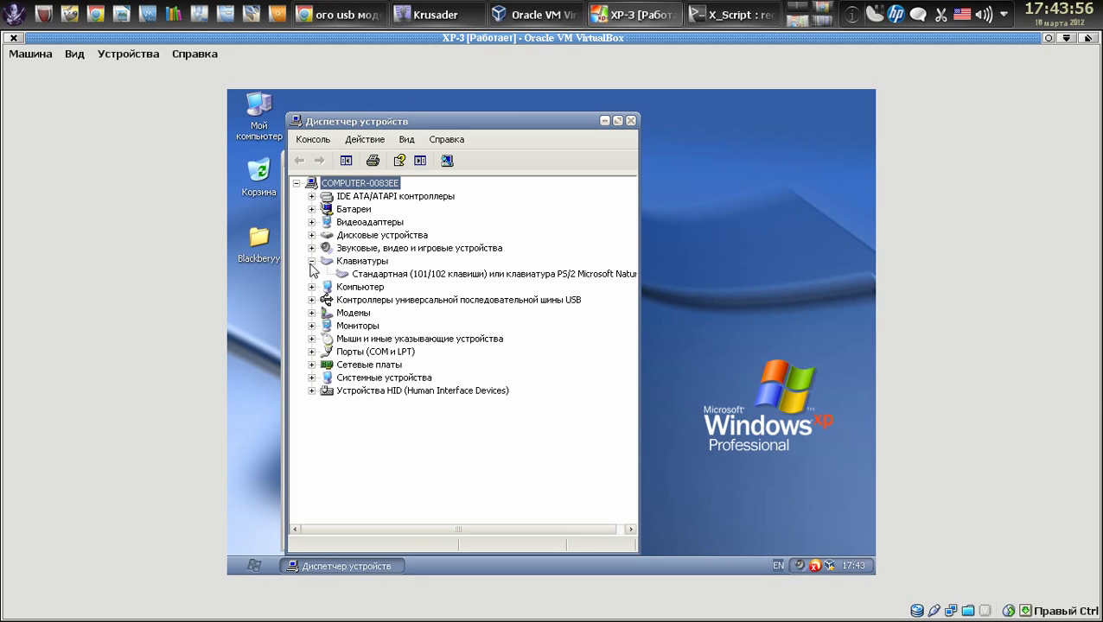
pyautogui.click(311, 261)
pyautogui.click(311, 274)
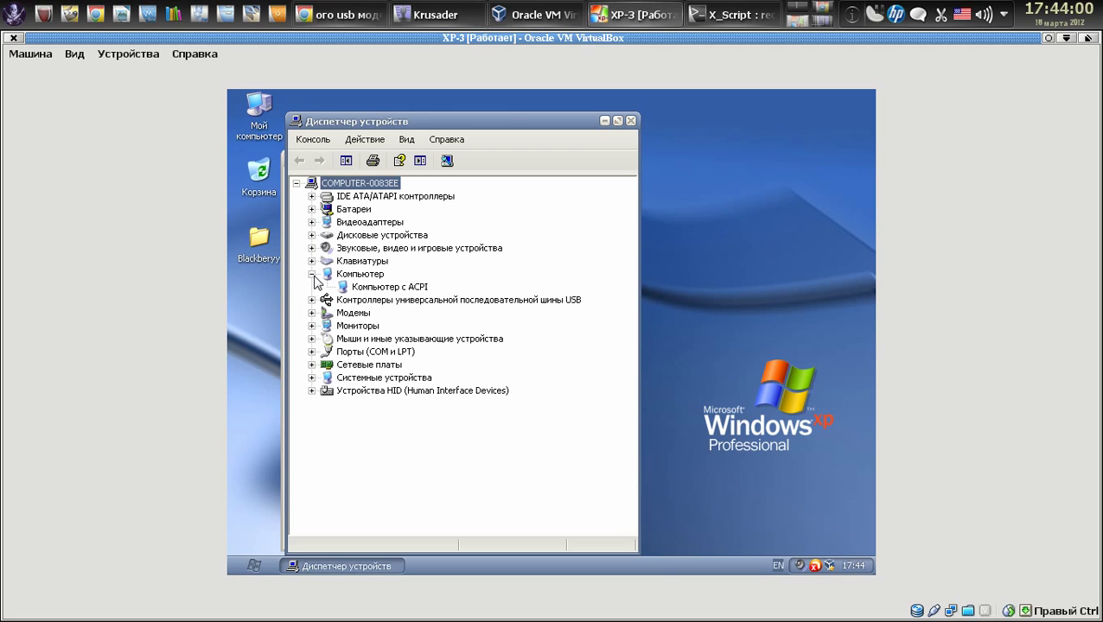
pyautogui.click(311, 274)
pyautogui.click(311, 287)
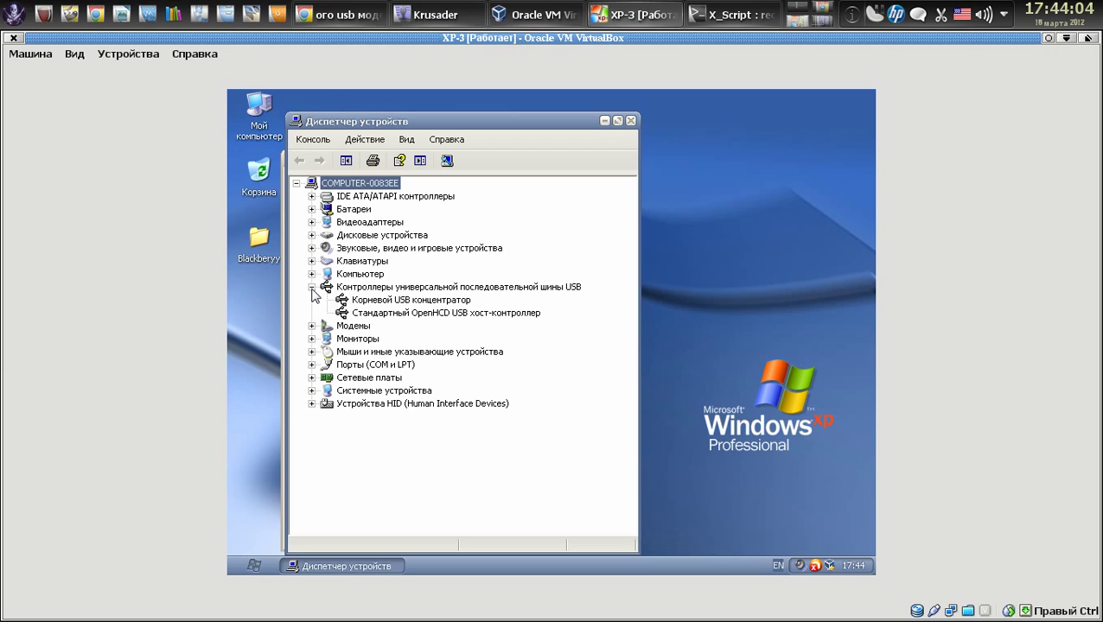
pyautogui.click(311, 287)
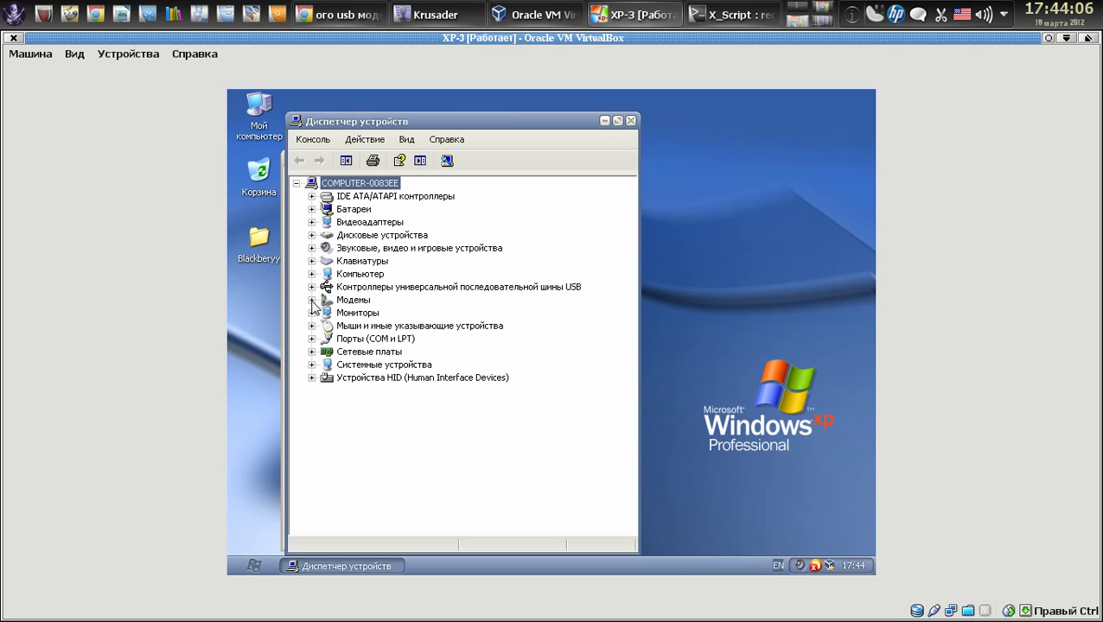
pyautogui.click(311, 300)
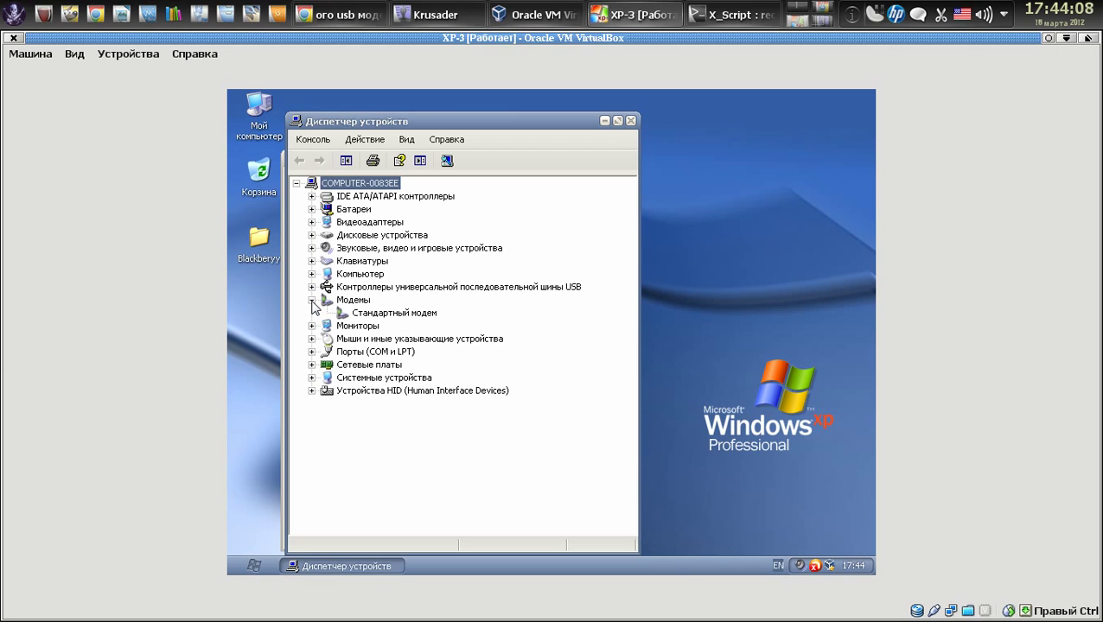
pyautogui.click(311, 300)
pyautogui.click(311, 313)
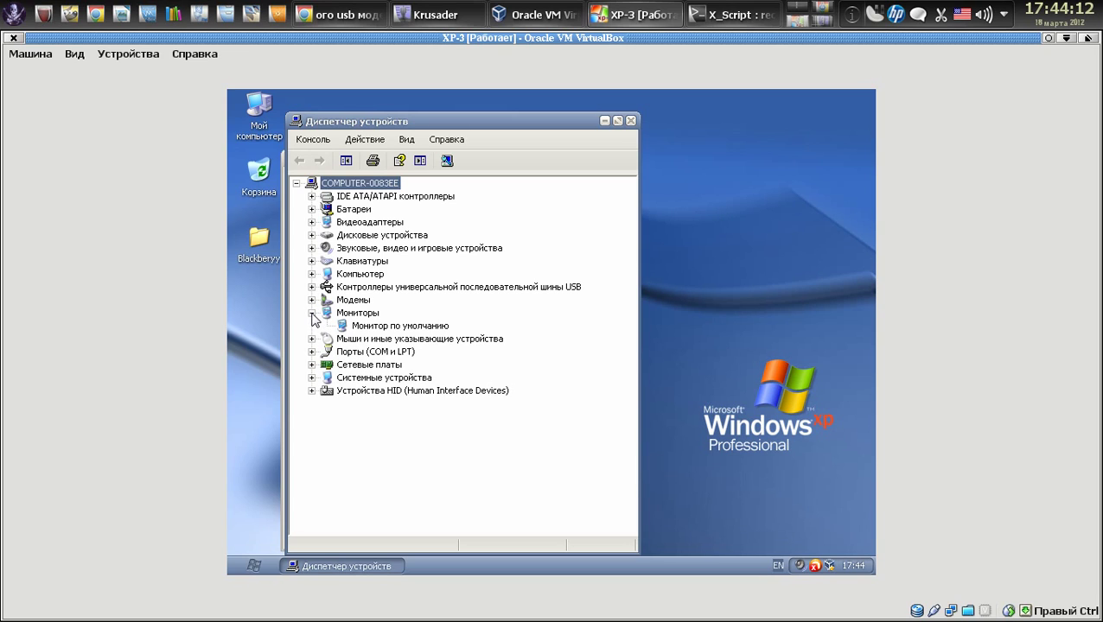
pyautogui.click(311, 313)
# Examine the devices under mice, COM and LPT ports, network adapters, system devices and HID devices, collapsing each category after viewing
pyautogui.click(311, 326)
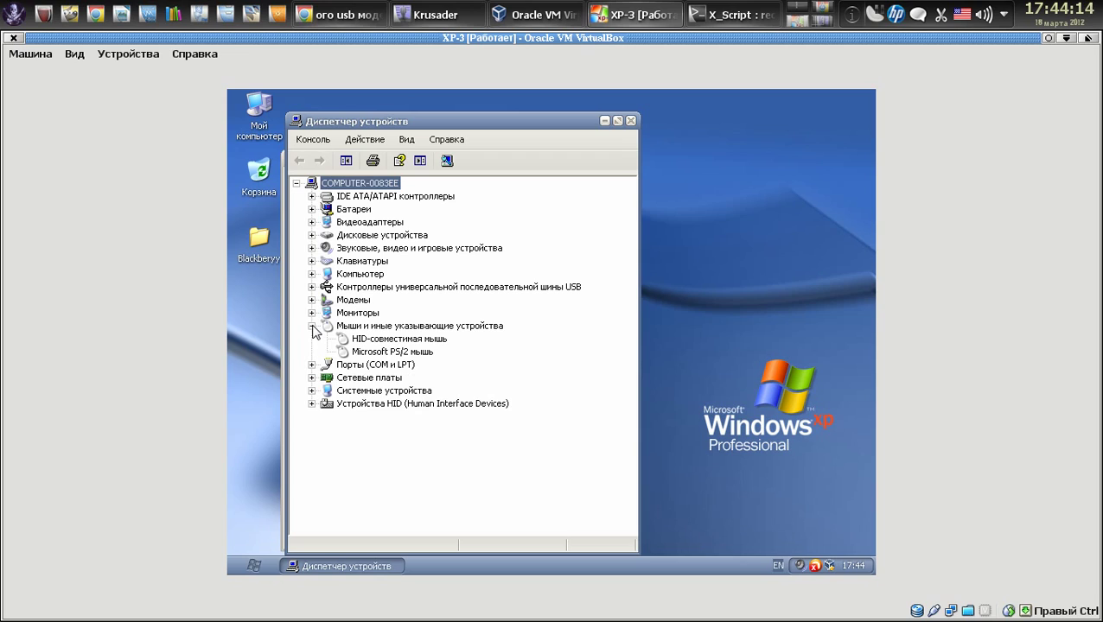
pyautogui.click(311, 326)
pyautogui.click(311, 339)
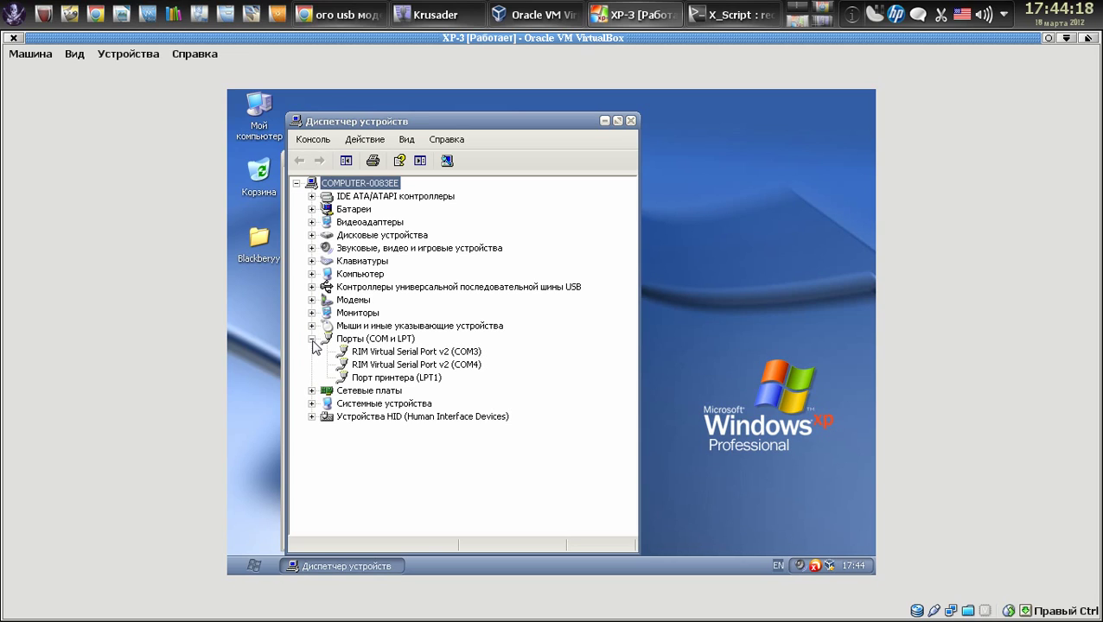
pyautogui.click(312, 339)
pyautogui.click(312, 352)
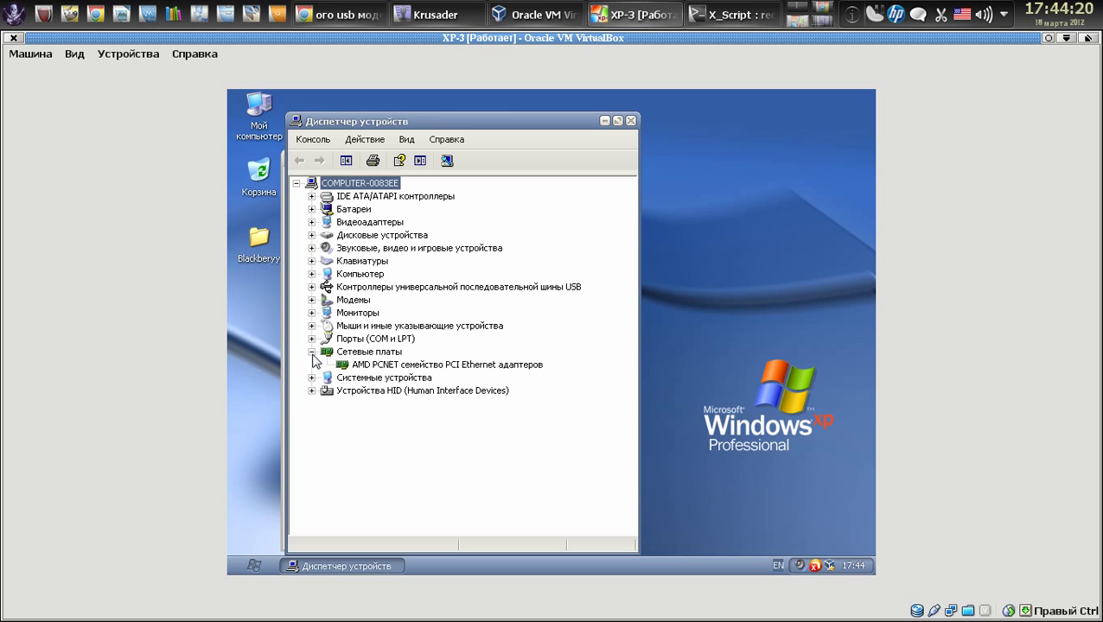
pyautogui.click(311, 352)
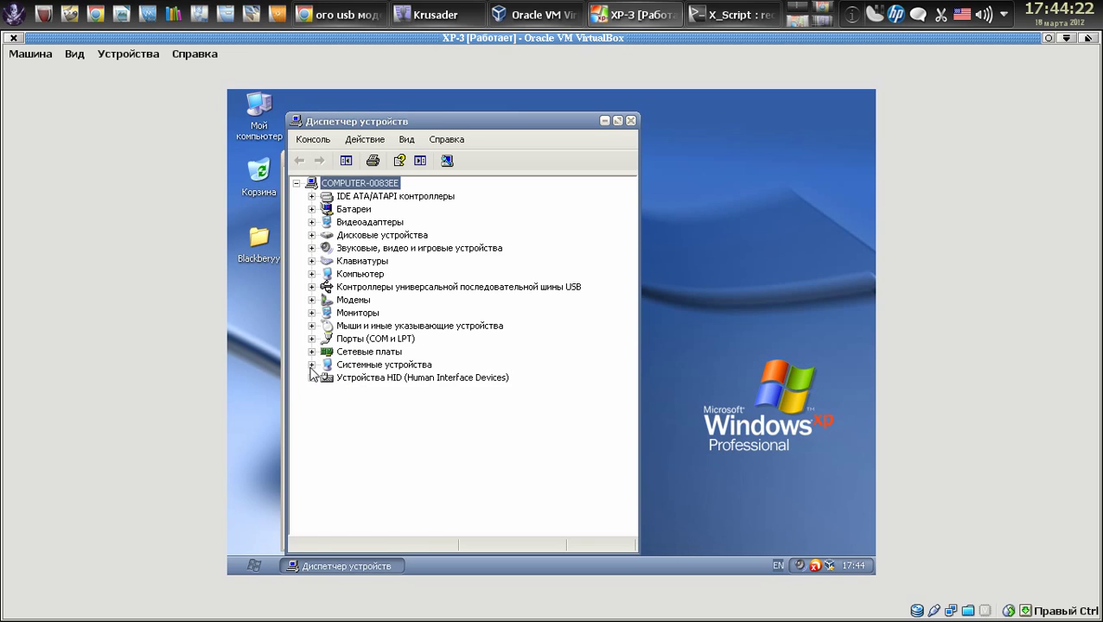
pyautogui.click(312, 365)
pyautogui.click(311, 326)
pyautogui.click(312, 378)
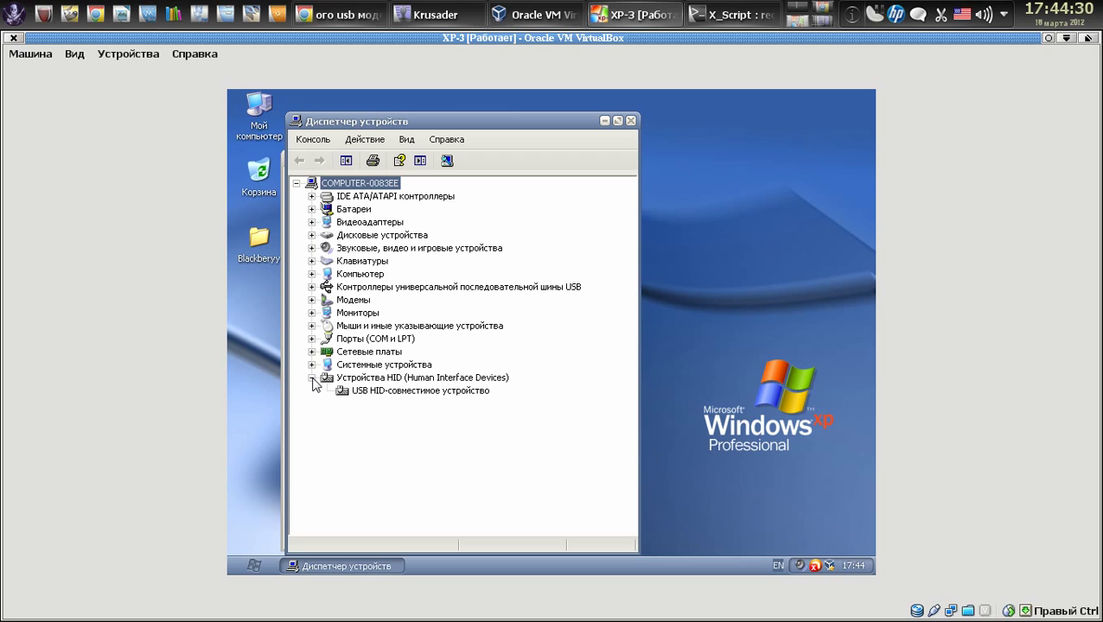
pyautogui.click(312, 377)
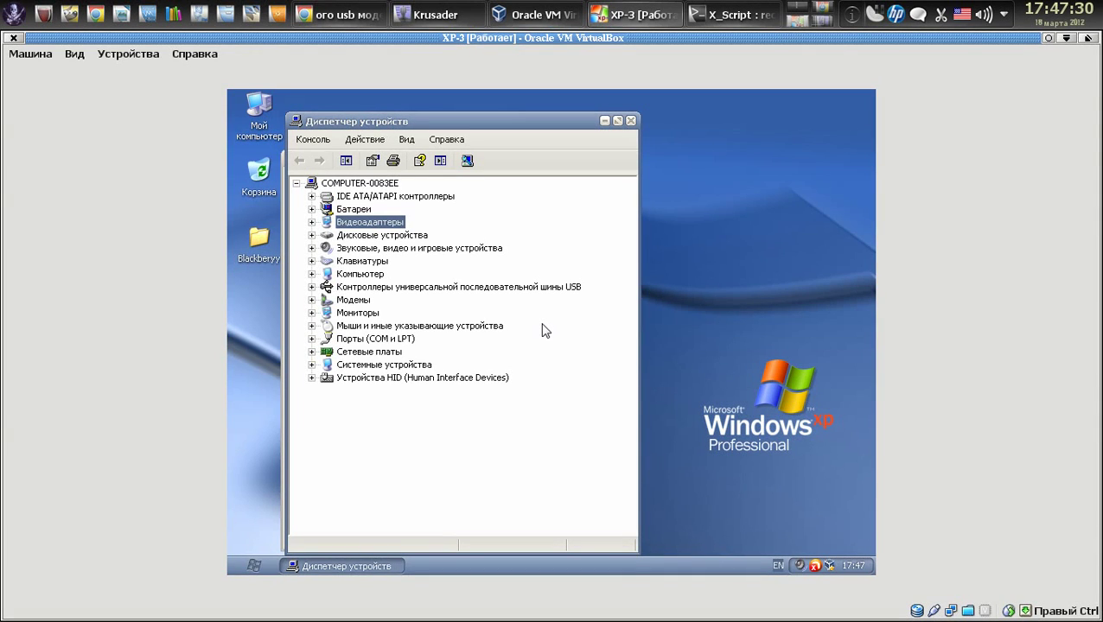
# Open the properties of the VirtualBox Graphics Adapter under video adapters and view the available device usage options
pyautogui.click(312, 223)
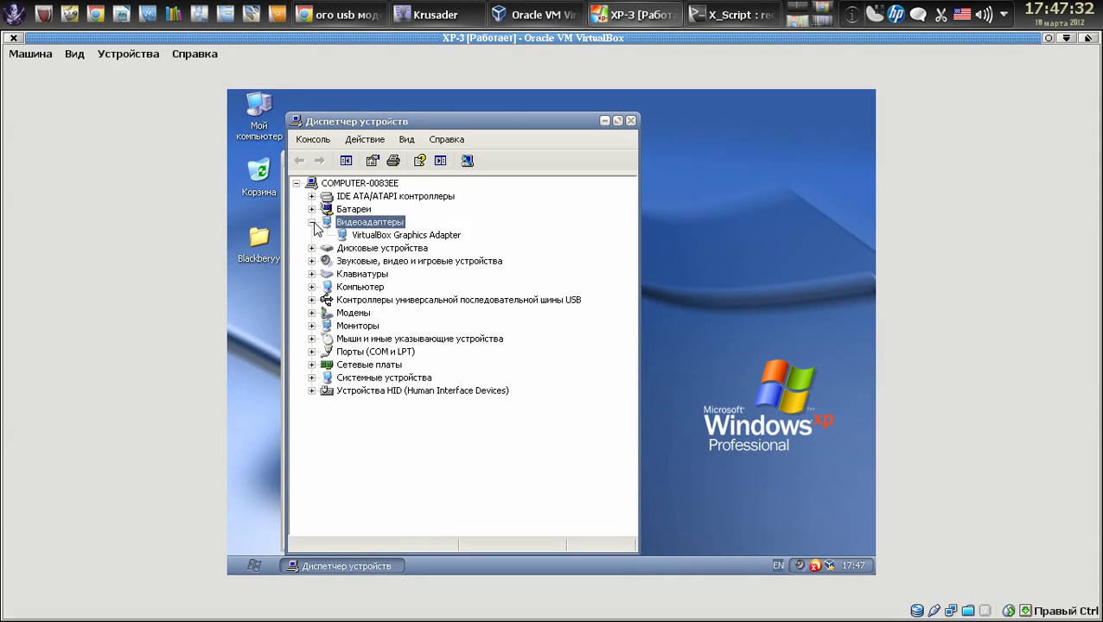
pyautogui.click(358, 236)
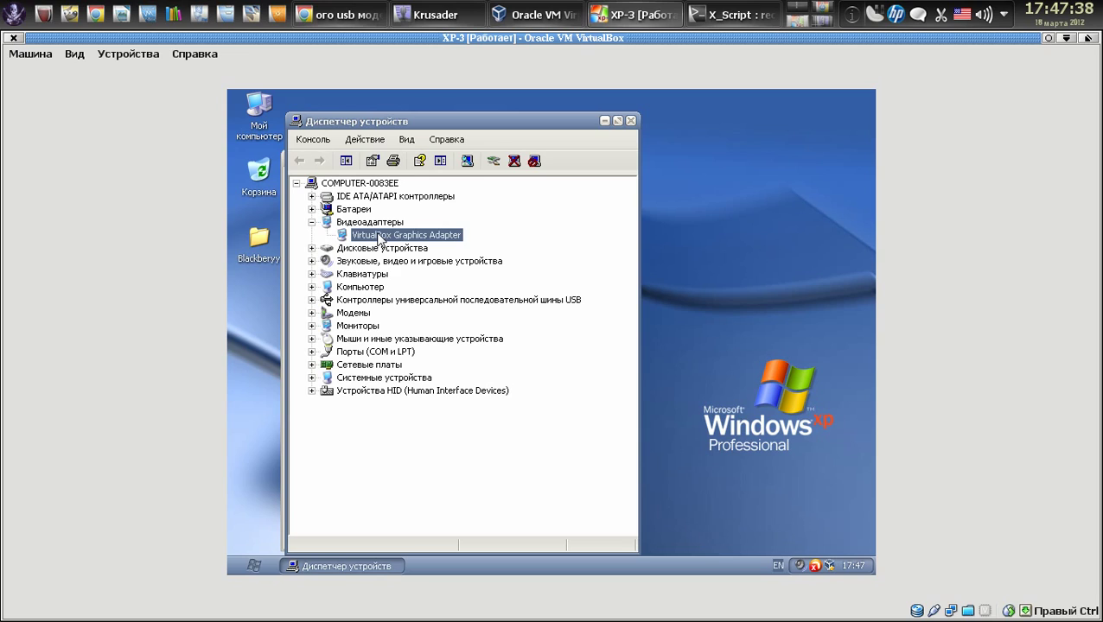
pyautogui.rightClick(378, 239)
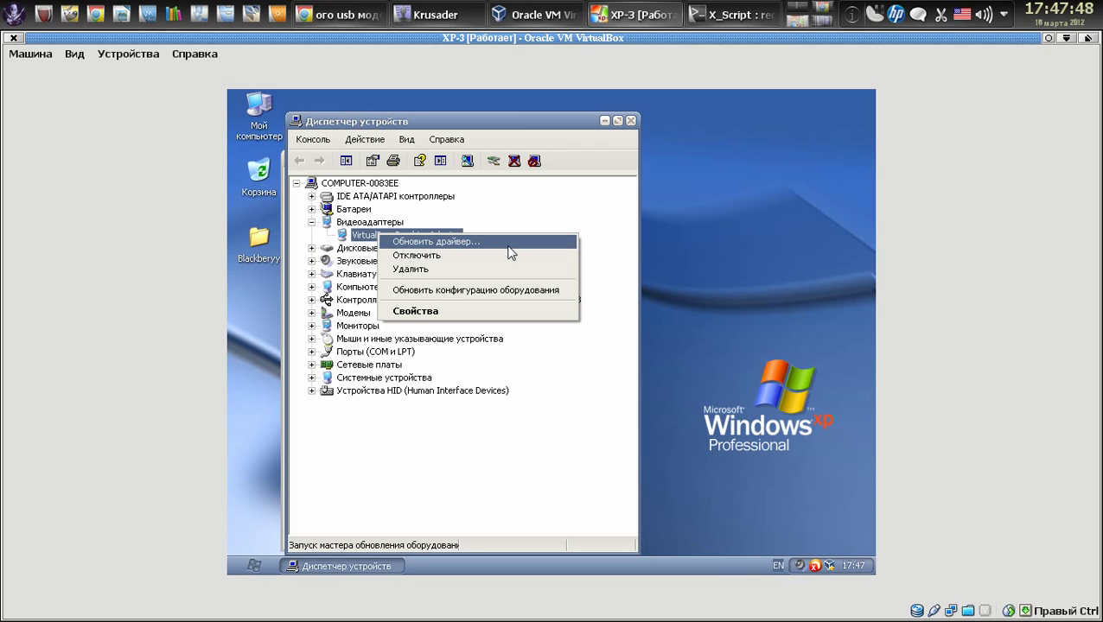
pyautogui.click(498, 311)
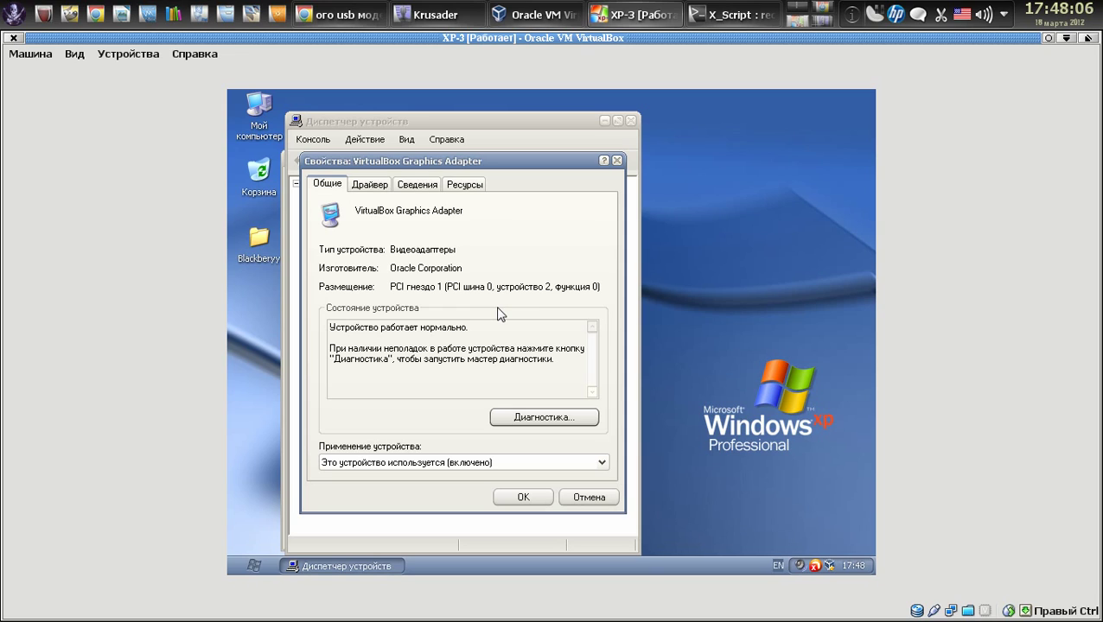
pyautogui.click(602, 463)
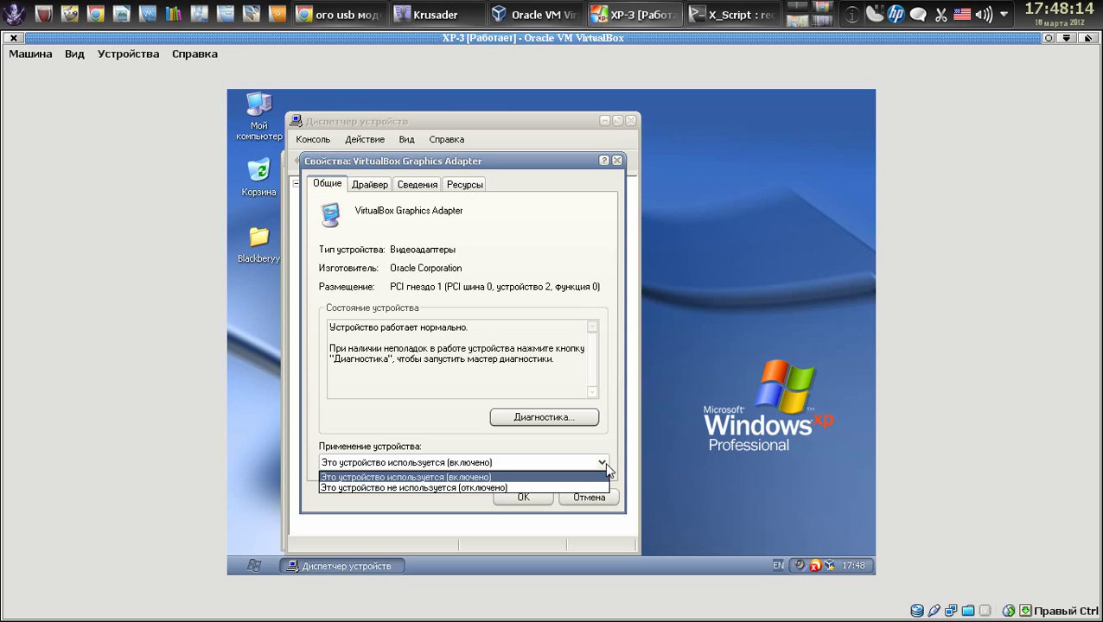
pyautogui.click(607, 471)
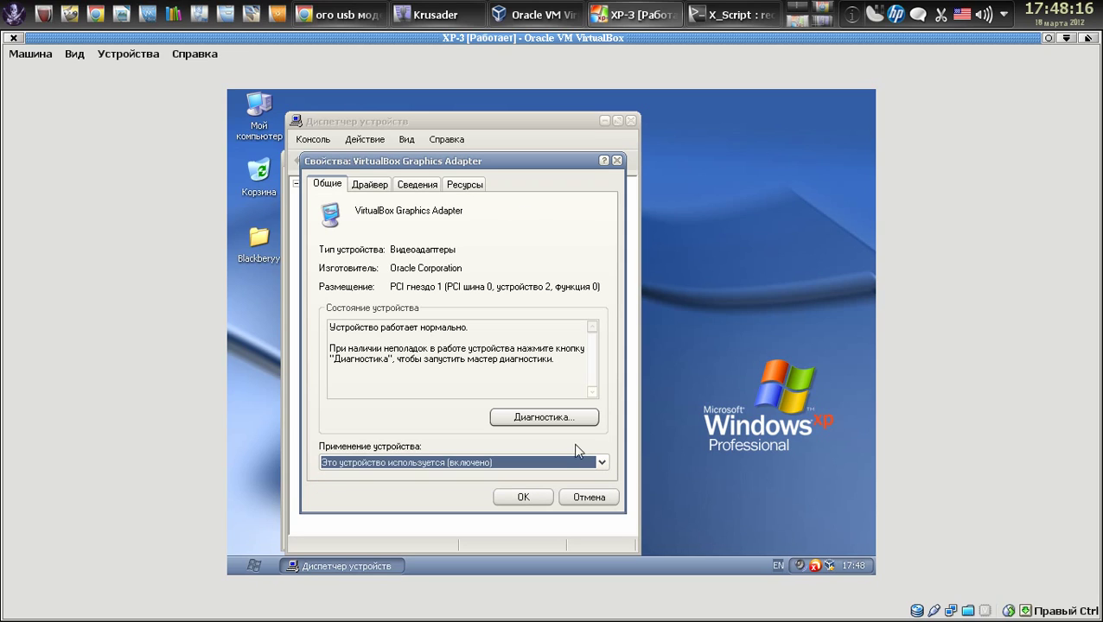
# View the graphics adapter's driver information and its driver file details, closing the file details after viewing
pyautogui.click(373, 186)
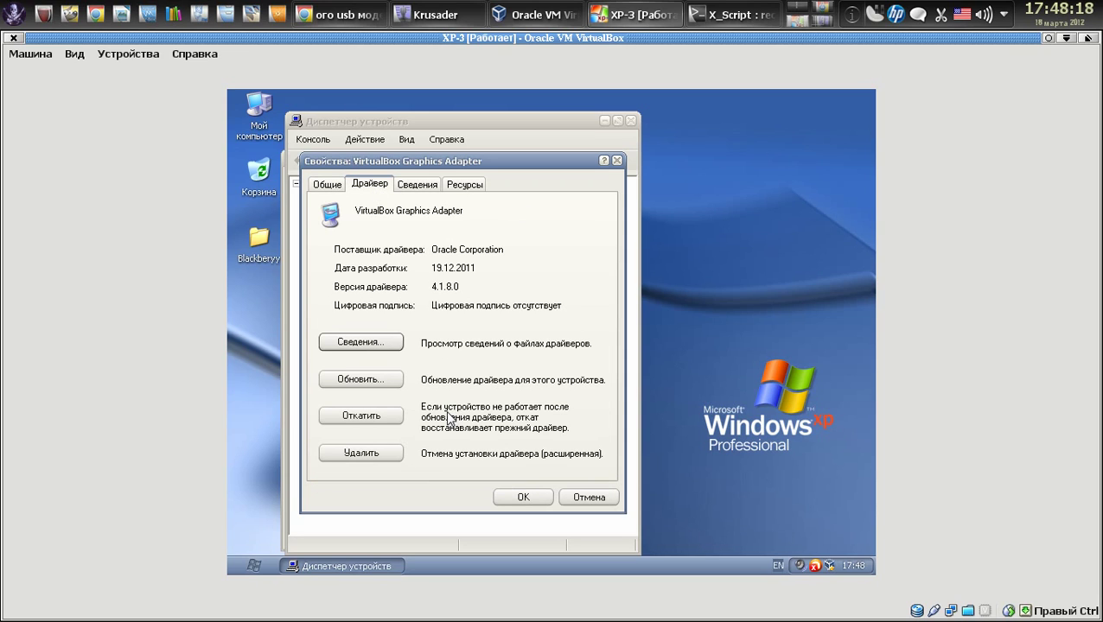
pyautogui.click(377, 347)
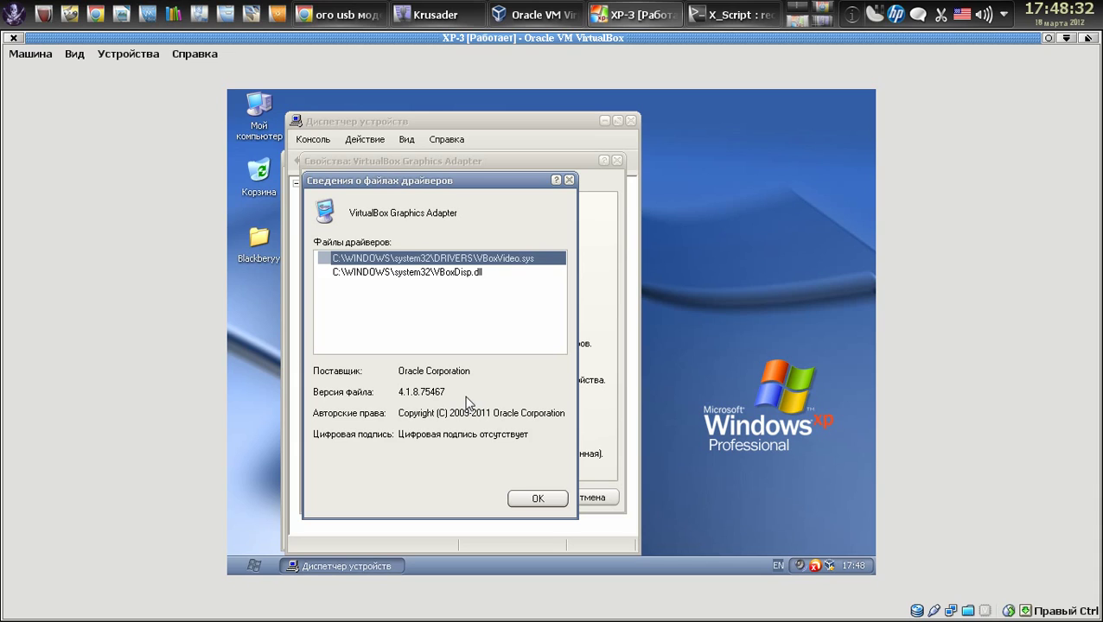
pyautogui.click(538, 499)
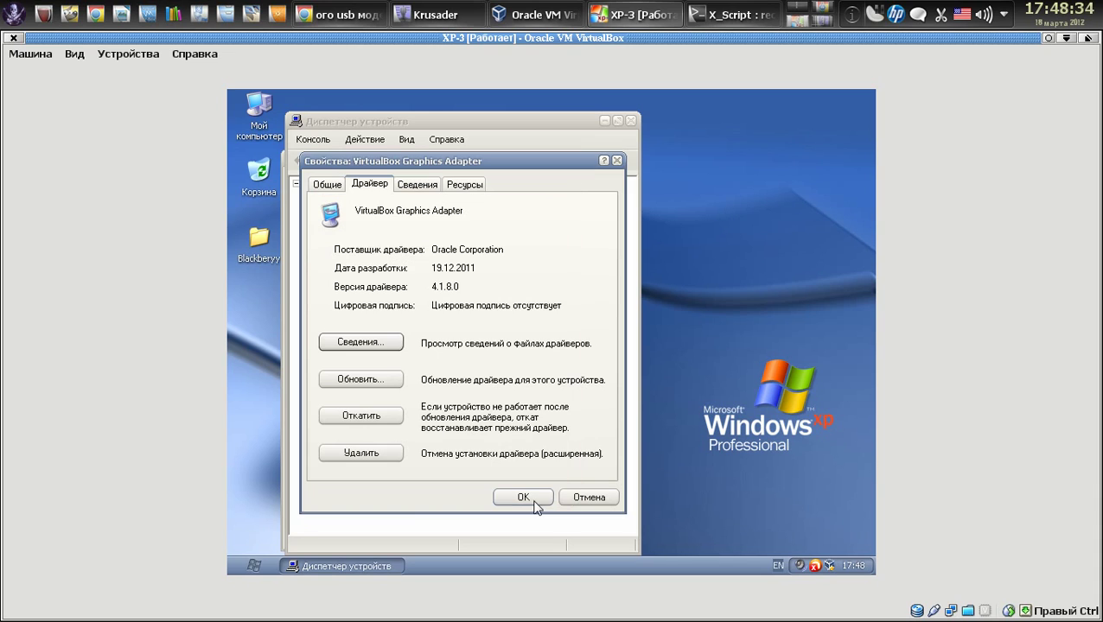
# View the adapter's device instance code (Код экземпляра устройства) and the list of other detail properties without changing the selection
pyautogui.click(417, 185)
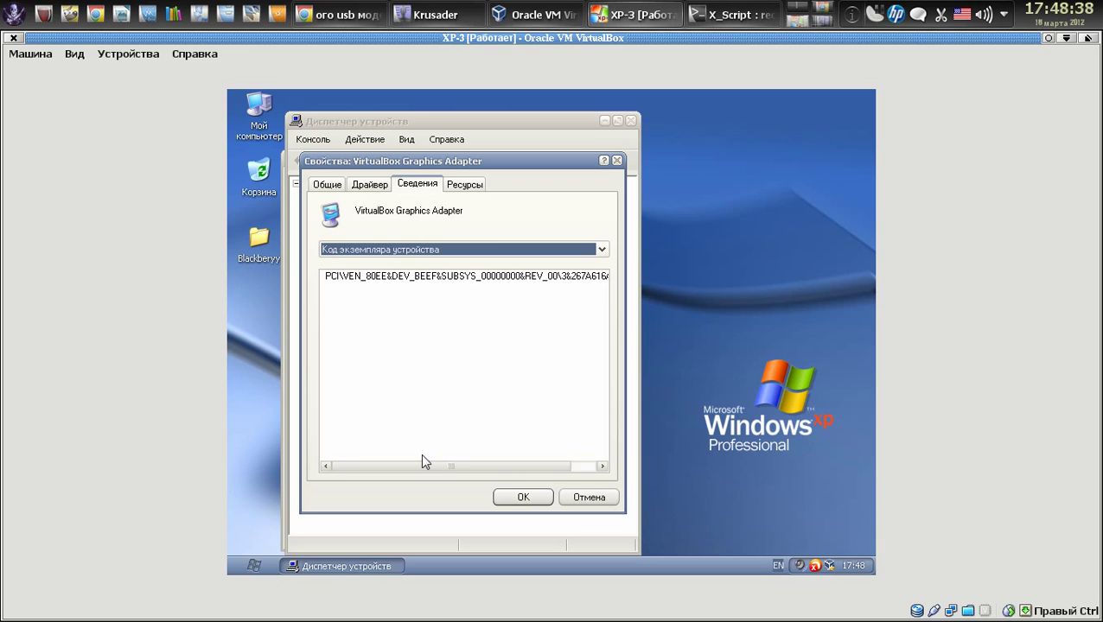
pyautogui.moveTo(437, 467); pyautogui.dragTo(379, 471)
pyautogui.click(601, 250)
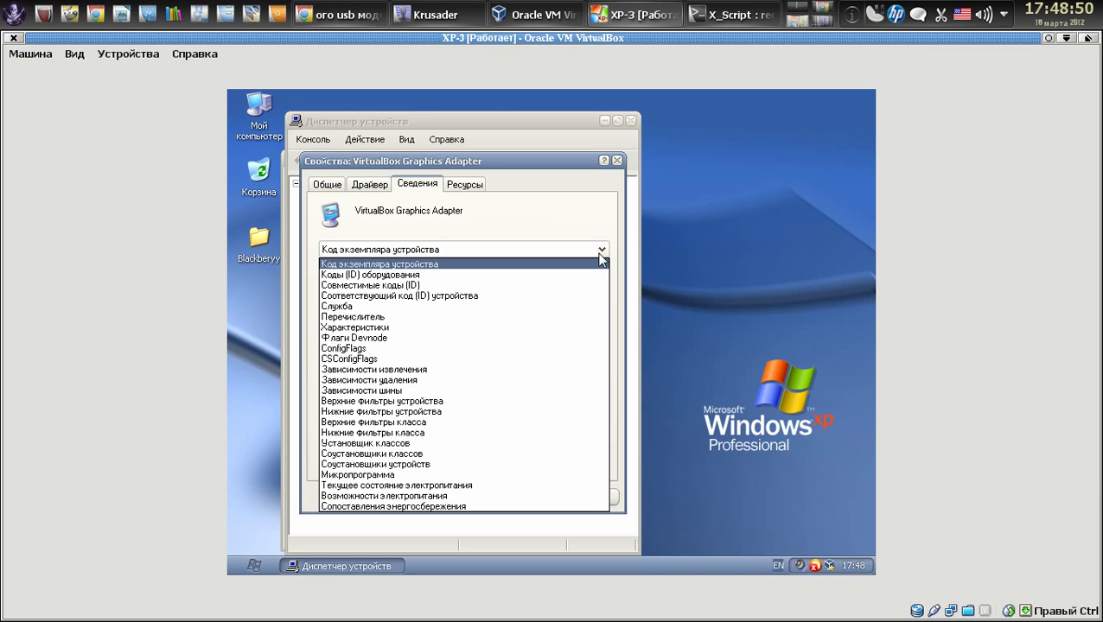
pyautogui.click(601, 251)
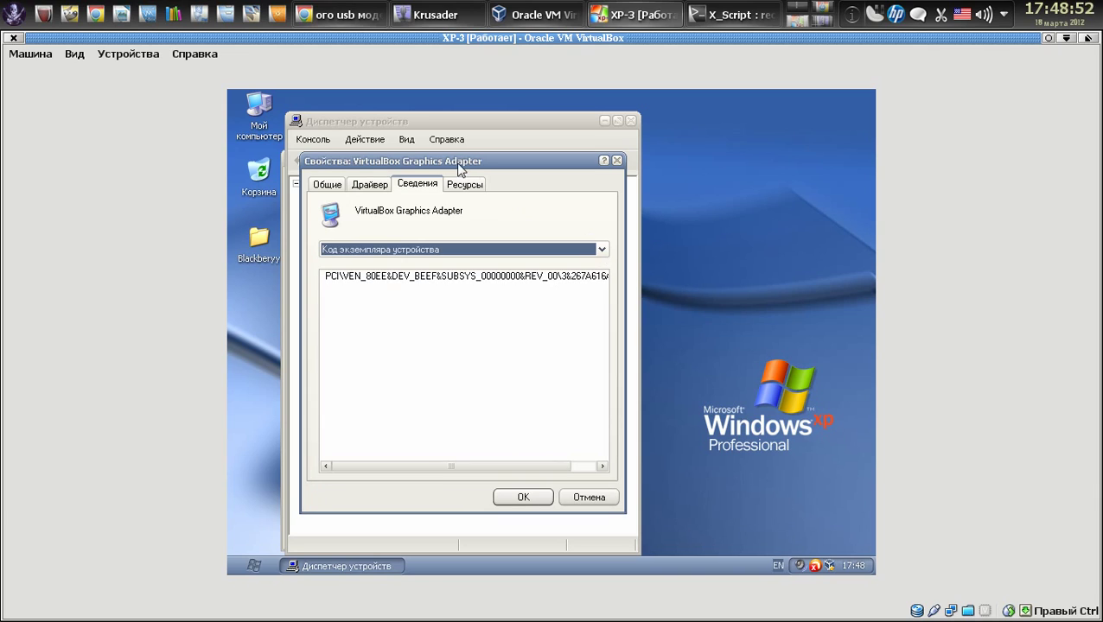
# Examine the adapter's resource list and highlight the text in the conflicting devices list
pyautogui.click(462, 188)
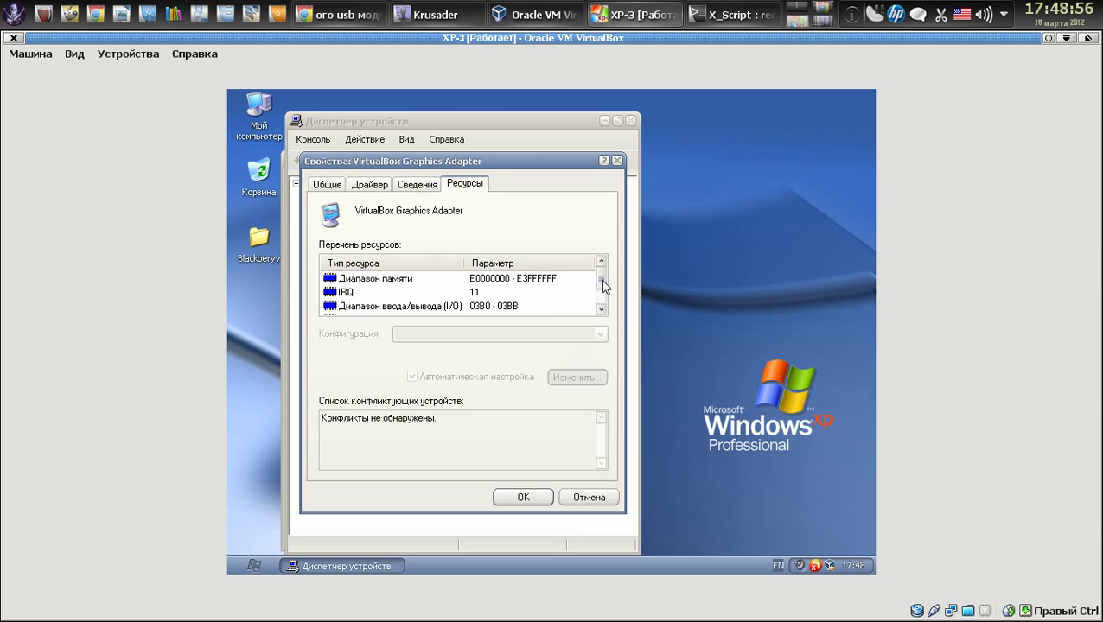
pyautogui.scroll(-1, 603, 284)
pyautogui.scroll(2, 604, 270)
pyautogui.moveTo(321, 417); pyautogui.dragTo(438, 415)
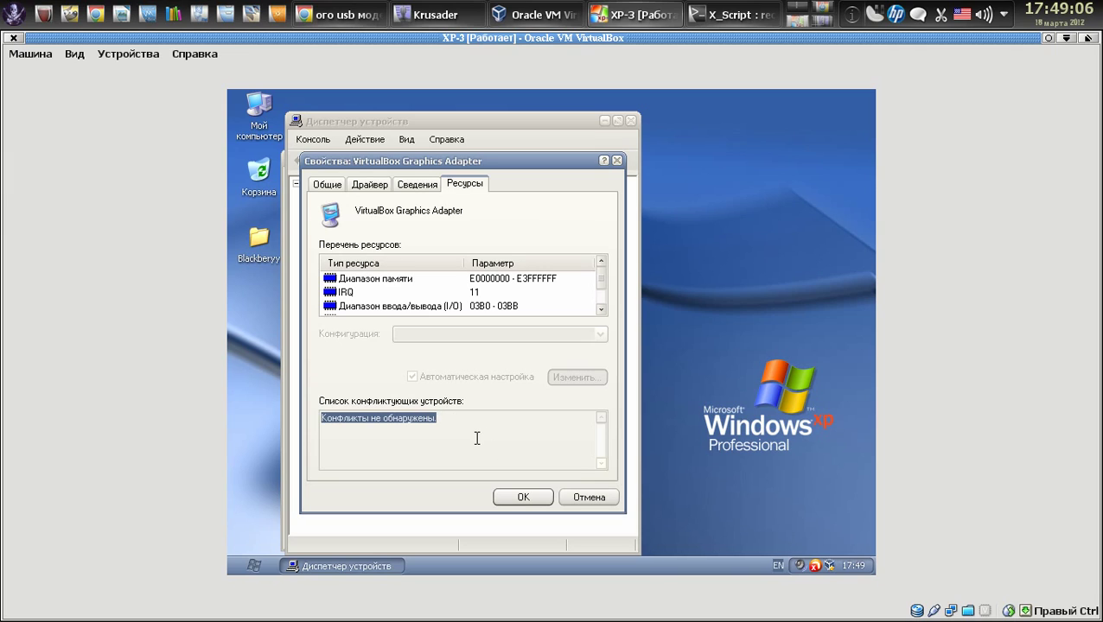
pyautogui.click(446, 425)
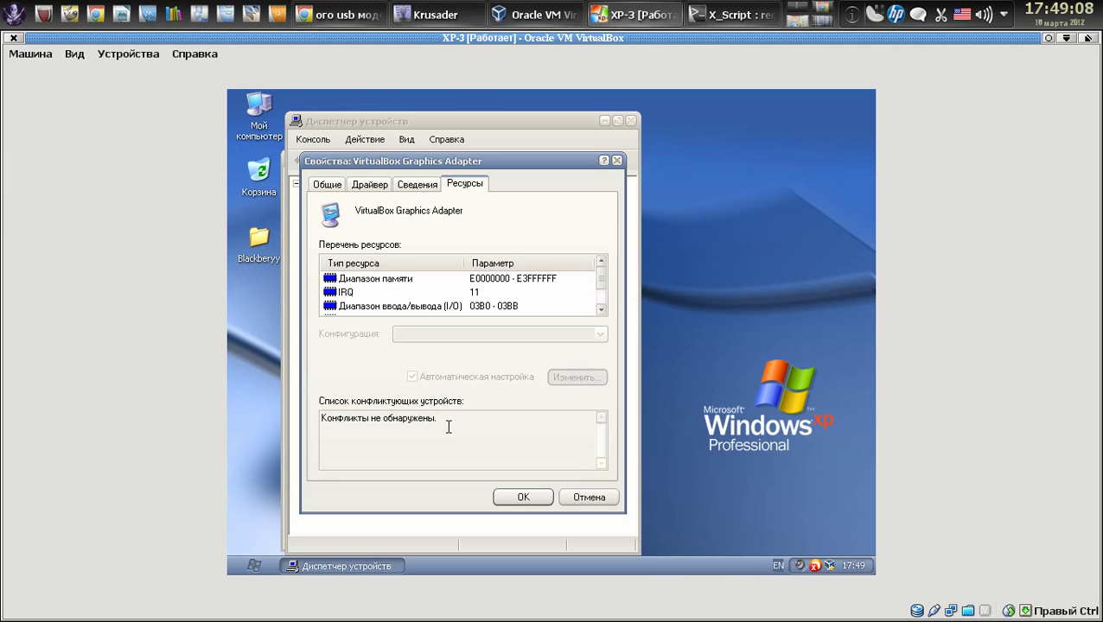
pyautogui.moveTo(436, 418); pyautogui.dragTo(277, 410)
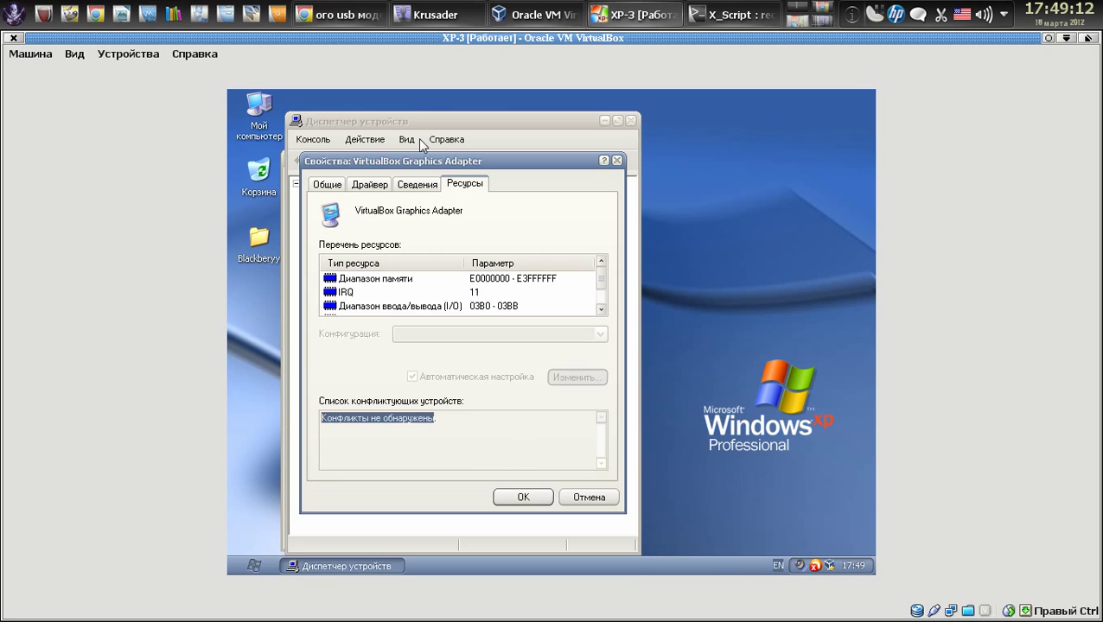
# Review the adapter's driver management options again, and close its properties, Device Manager and the system properties
pyautogui.click(372, 192)
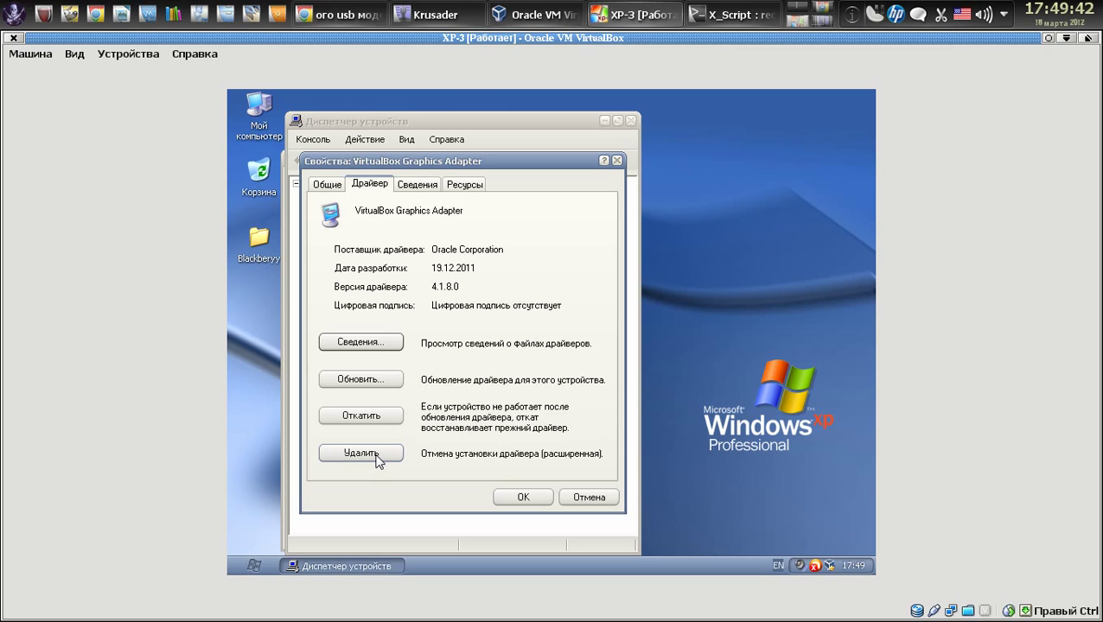
pyautogui.click(523, 498)
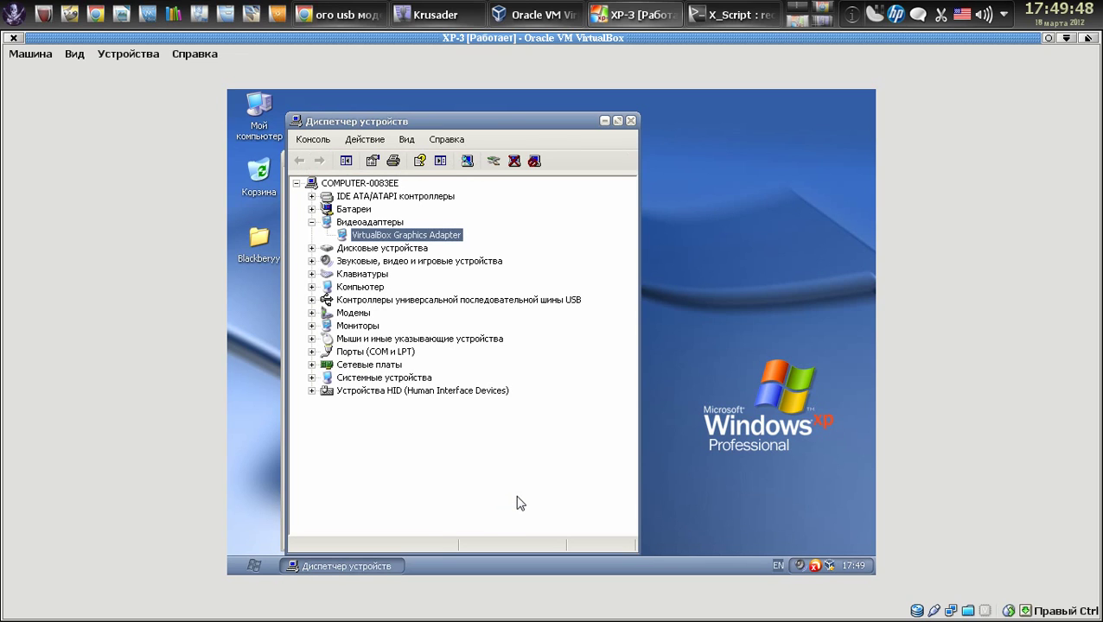
pyautogui.click(631, 121)
pyautogui.click(610, 158)
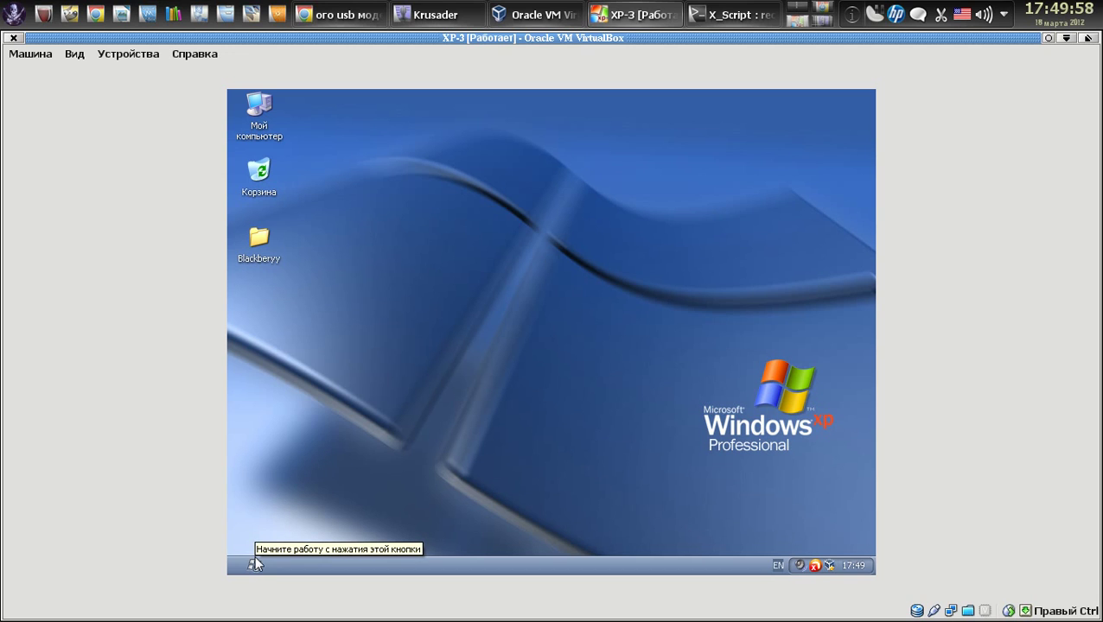
pyautogui.click(726, 15)
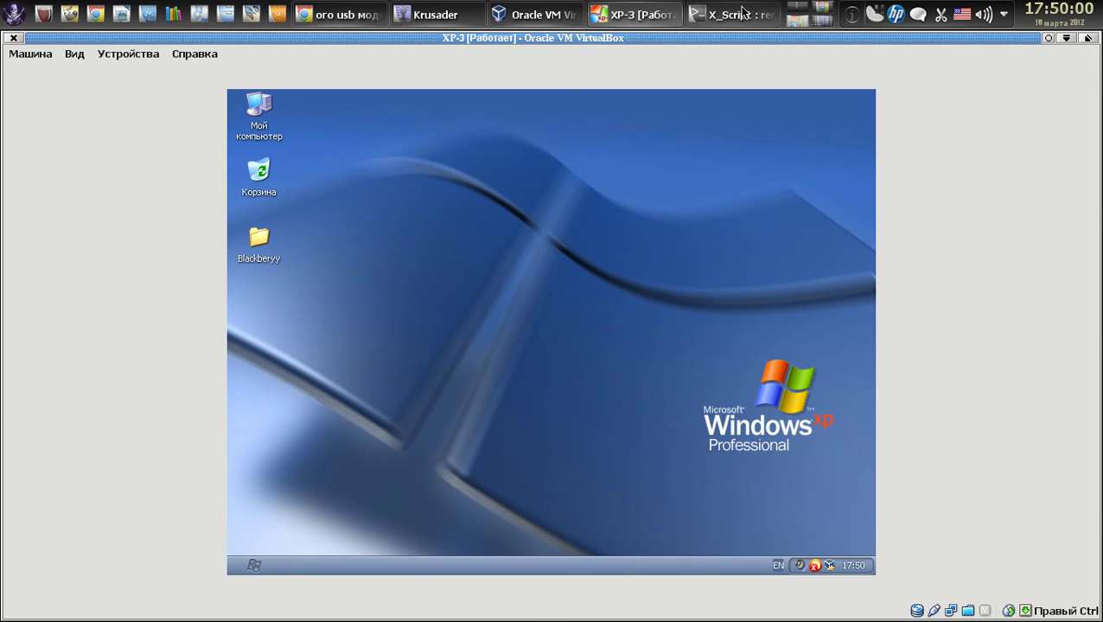